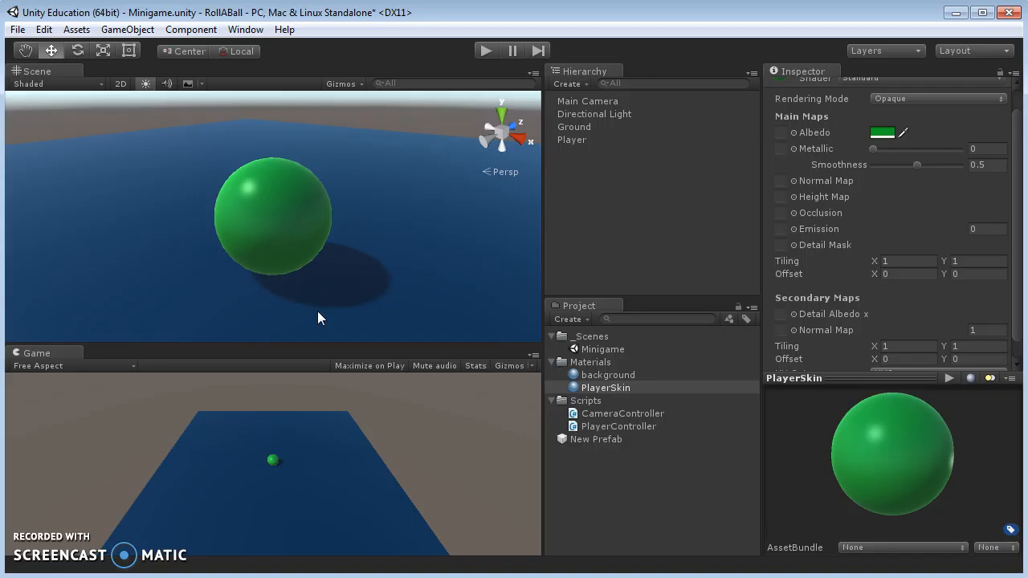
Step: Start a new project and set its type to 3D
{"action": "left_click", "coordinate": [153, 419]}
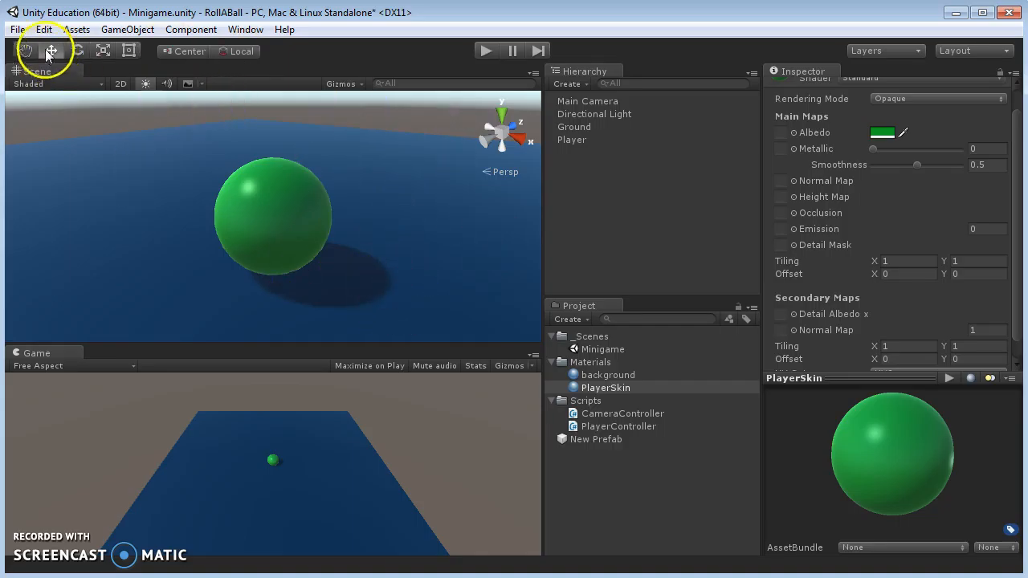
{"action": "left_click", "coordinate": [17, 30]}
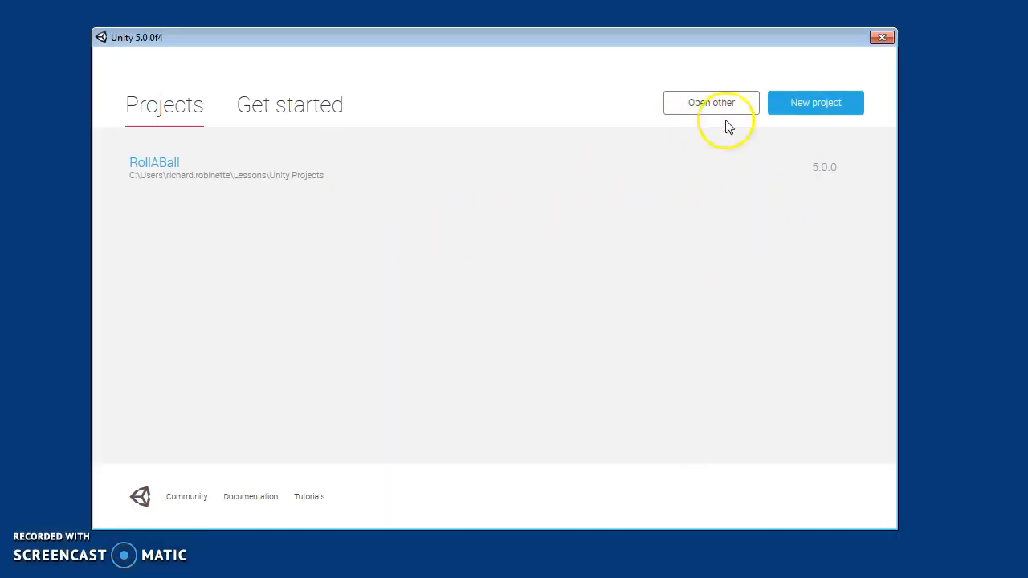
{"action": "left_click", "coordinate": [829, 110]}
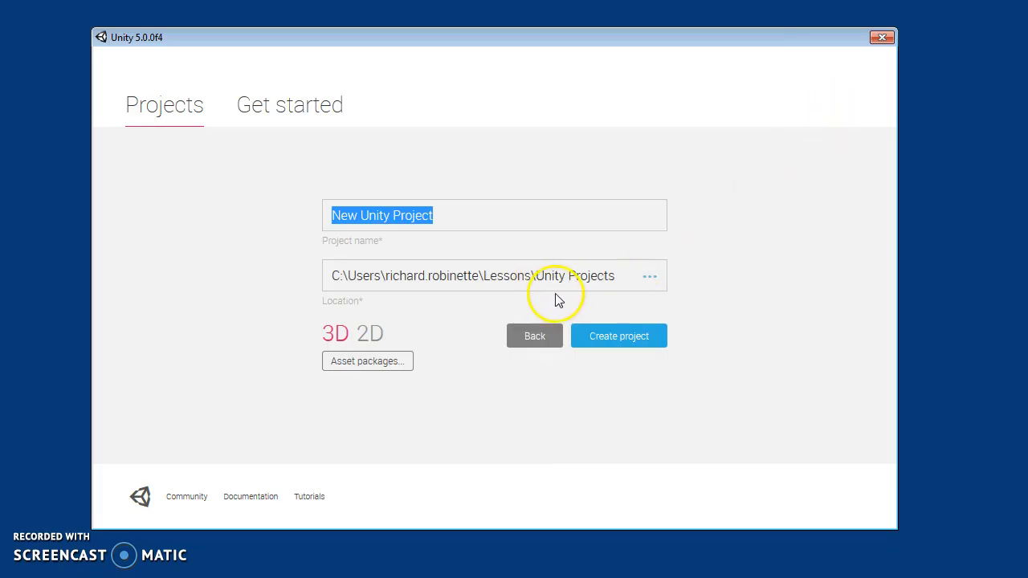
{"action": "left_click", "coordinate": [374, 333]}
{"action": "left_click", "coordinate": [342, 339]}
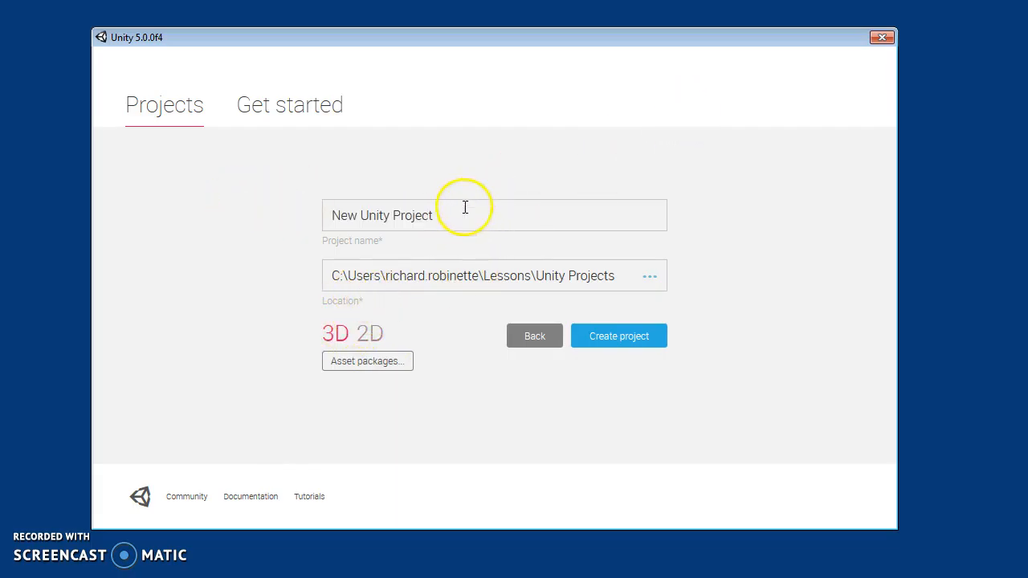
Step: Name the new project Labyrinth
{"action": "left_click_drag", "start_coordinate": [465, 207], "coordinate": [265, 216]}
{"action": "type", "text": "La"}
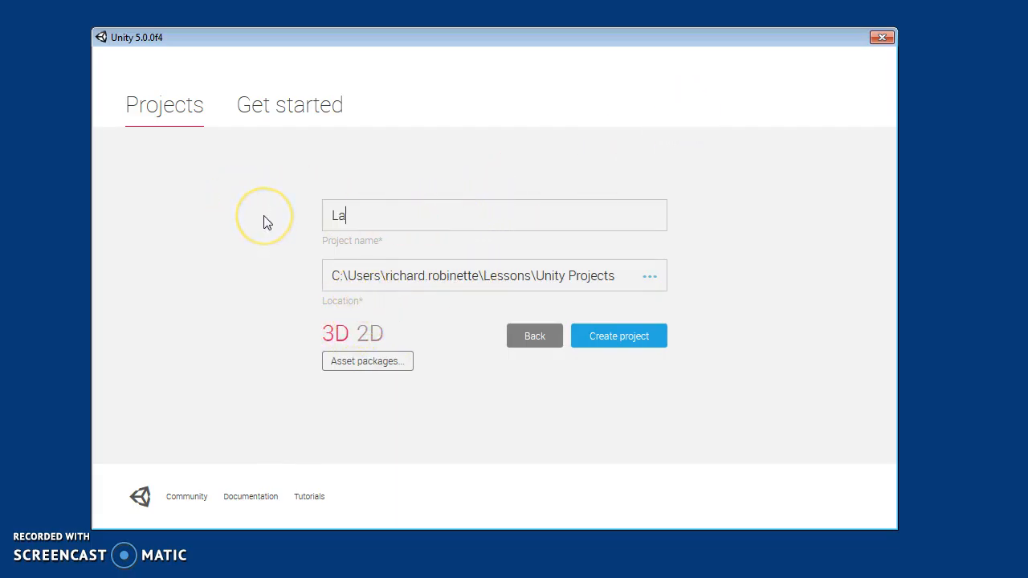
{"action": "type", "text": "byr"}
{"action": "key", "text": "BackSpace"}
{"action": "key", "text": "BackSpace"}
{"action": "left_click", "coordinate": [420, 217]}
{"action": "type", "text": "yrinth"}
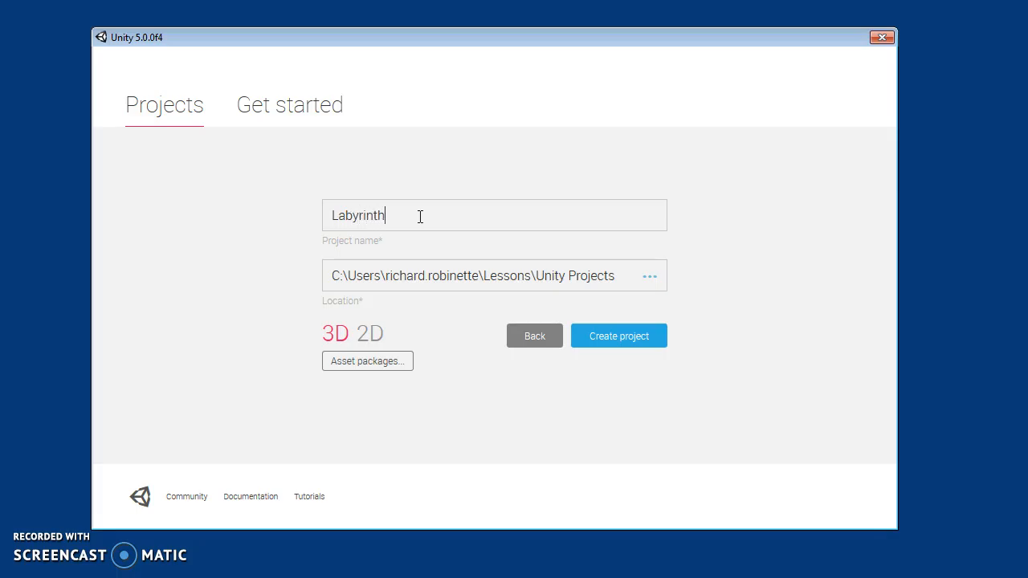
Step: Browse for the project location and create a folder named Unity Projects inside My Documents
{"action": "left_click", "coordinate": [649, 281]}
{"action": "left_click", "coordinate": [661, 276]}
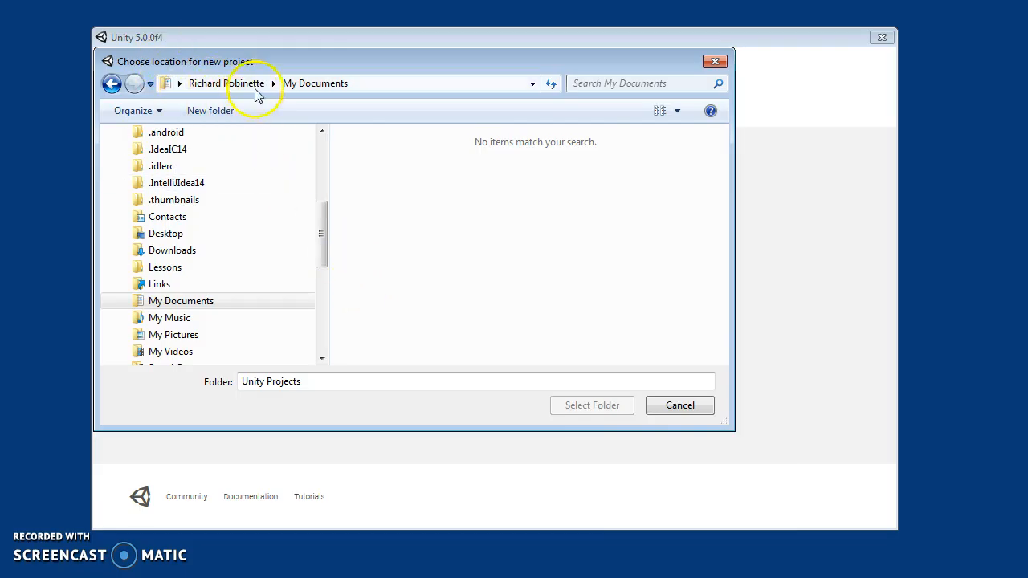
{"action": "left_click", "coordinate": [312, 83]}
{"action": "right_click", "coordinate": [399, 164]}
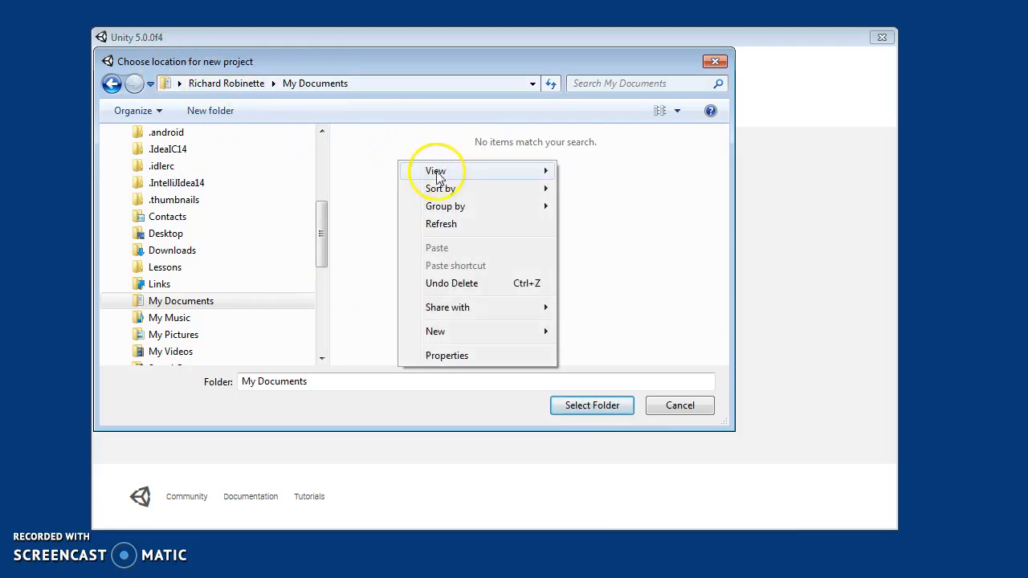
{"action": "mouse_move", "coordinate": [466, 331]}
{"action": "left_click", "coordinate": [586, 331]}
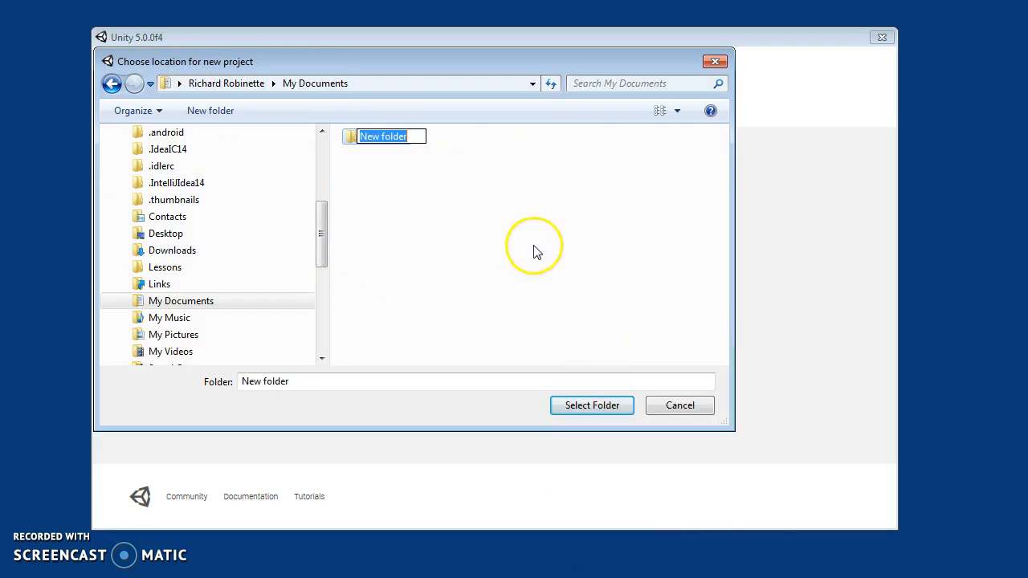
{"action": "type", "text": "Unit"}
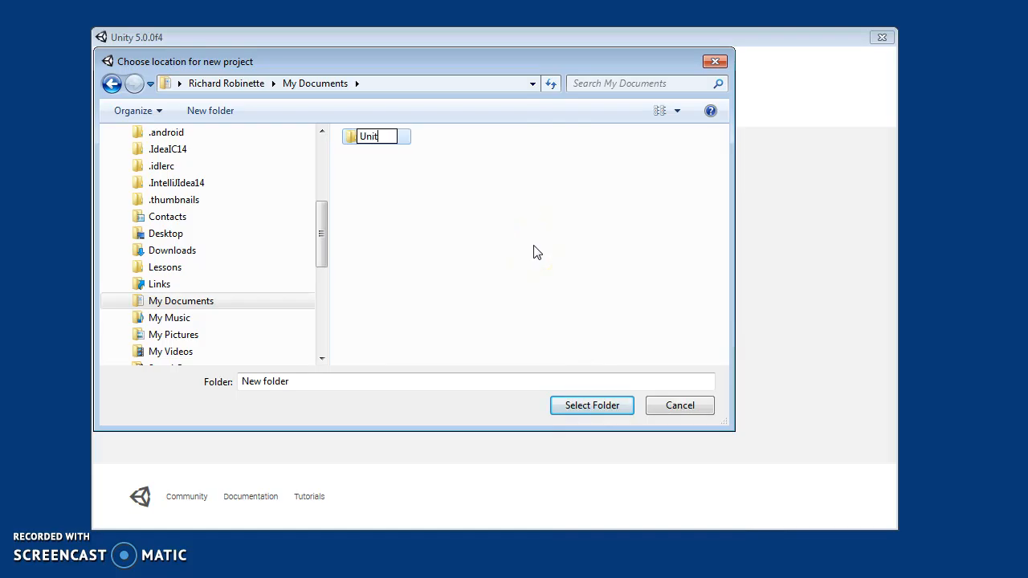
{"action": "type", "text": "y Projects"}
{"action": "key", "text": "Return"}
Step: Choose the Unity Projects folder as the project location and create the Labyrinth project
{"action": "left_click", "coordinate": [477, 248]}
{"action": "left_click", "coordinate": [363, 140]}
{"action": "left_click", "coordinate": [395, 225]}
{"action": "left_click", "coordinate": [354, 139]}
{"action": "left_click", "coordinate": [594, 408]}
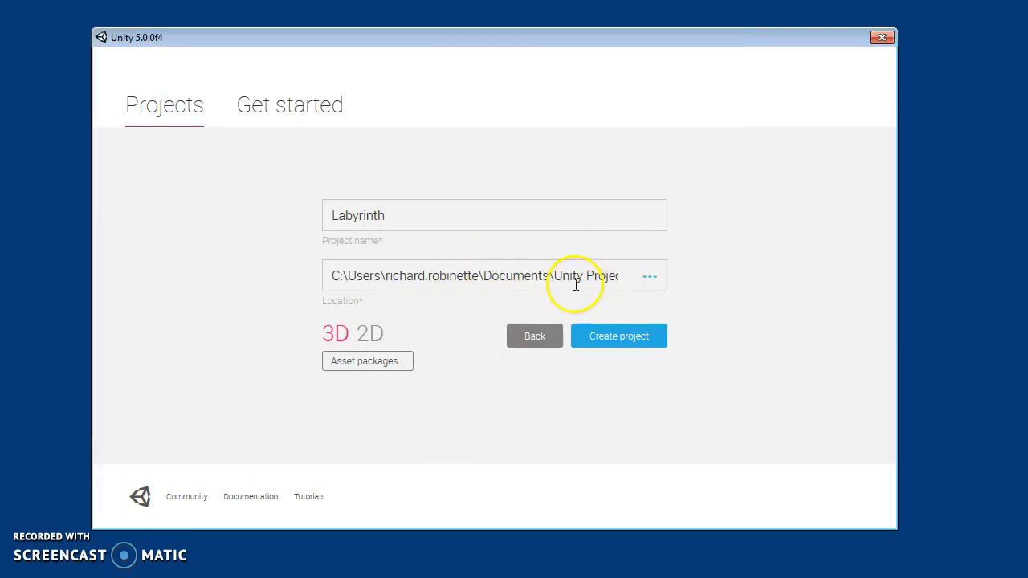
{"action": "left_click", "coordinate": [604, 341]}
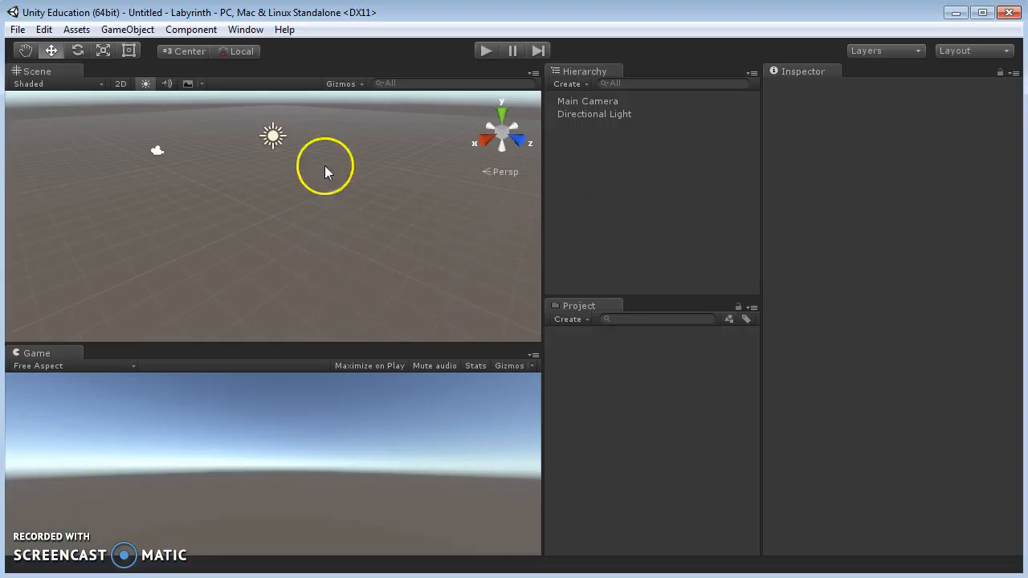
Step: Begin saving the current scene and create a folder named Scenes inside the project's Assets folder
{"action": "left_click", "coordinate": [18, 30]}
{"action": "left_click", "coordinate": [38, 89]}
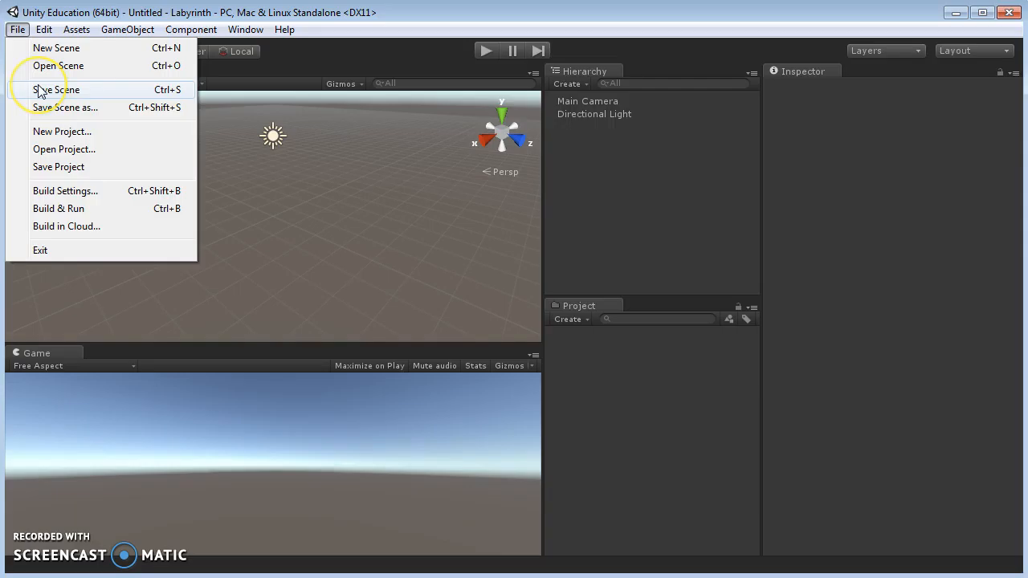
{"action": "left_click", "coordinate": [399, 198]}
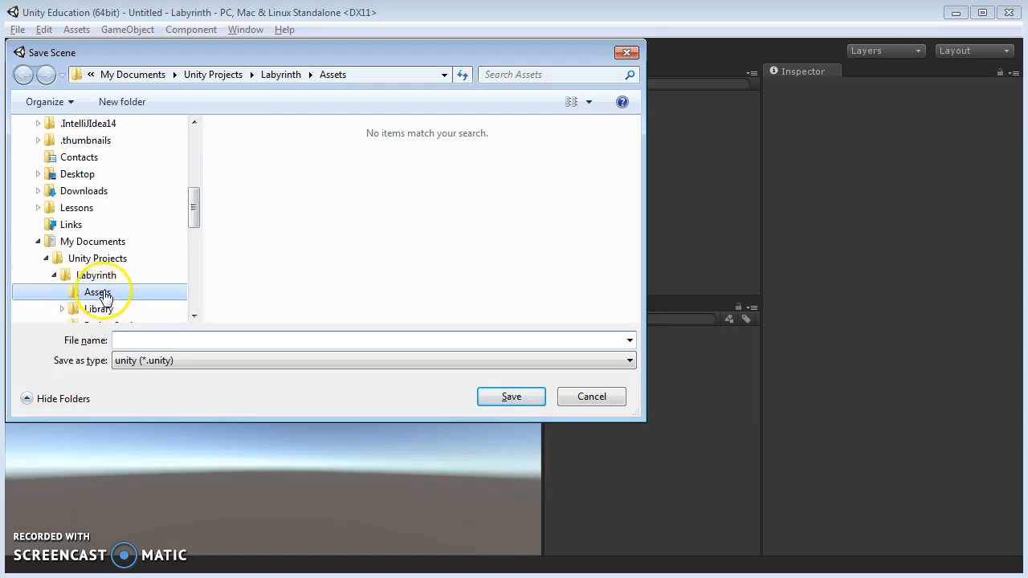
{"action": "right_click", "coordinate": [258, 185]}
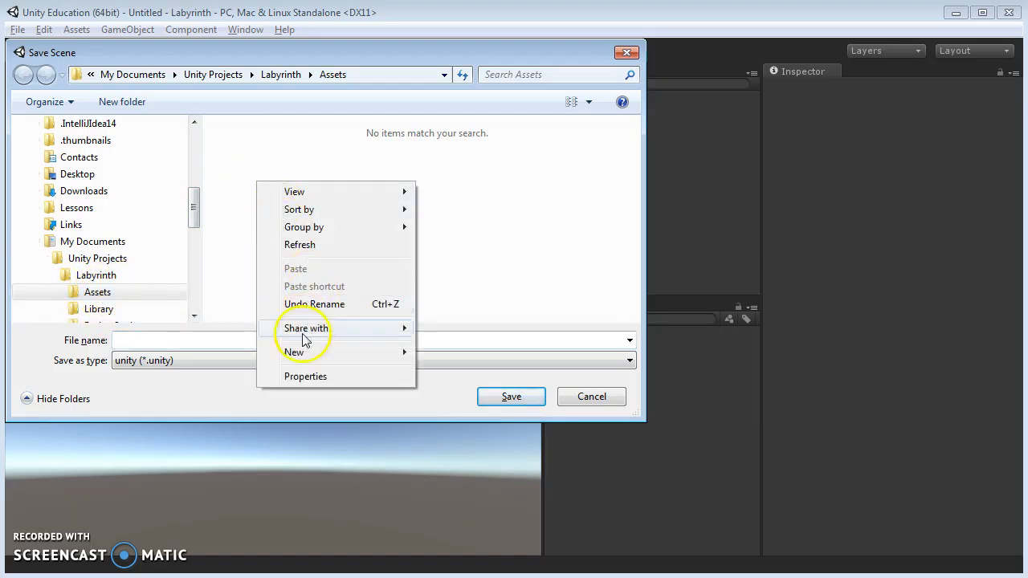
{"action": "mouse_move", "coordinate": [309, 352]}
{"action": "left_click", "coordinate": [438, 354]}
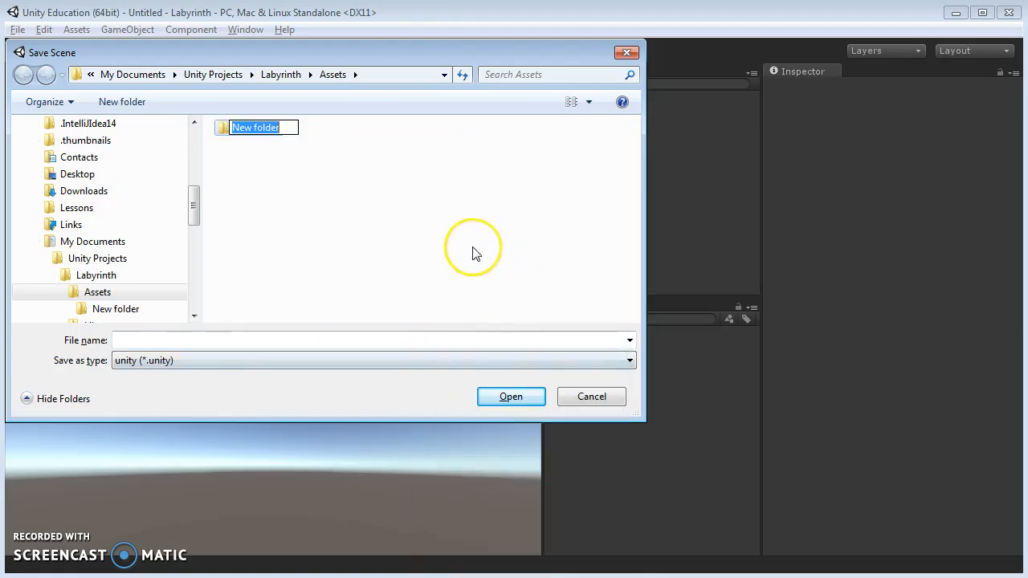
{"action": "type", "text": "Scenes"}
{"action": "key", "text": "Return"}
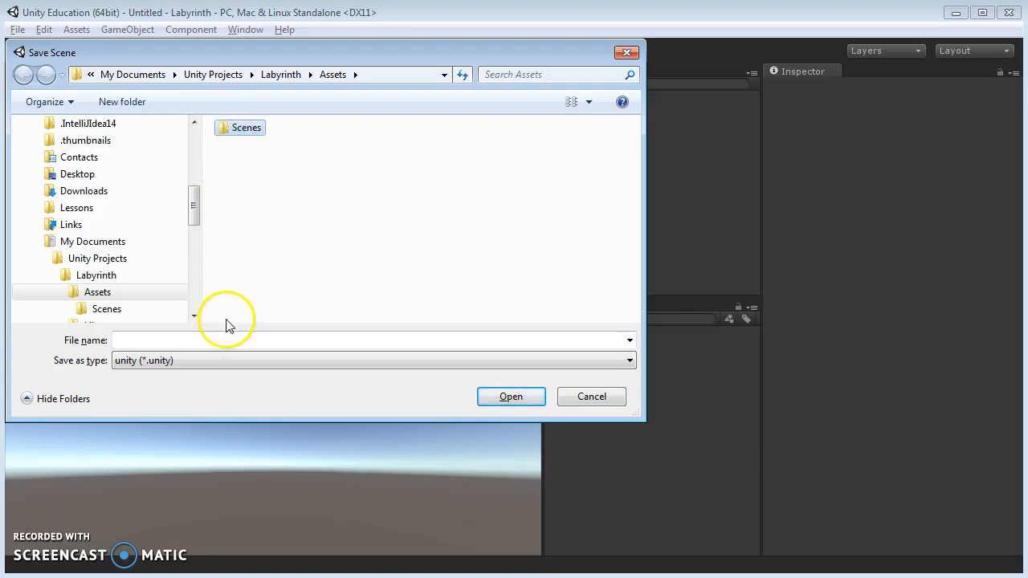
Step: Save the scene under the file name main in the Assets folder
{"action": "left_click", "coordinate": [192, 339]}
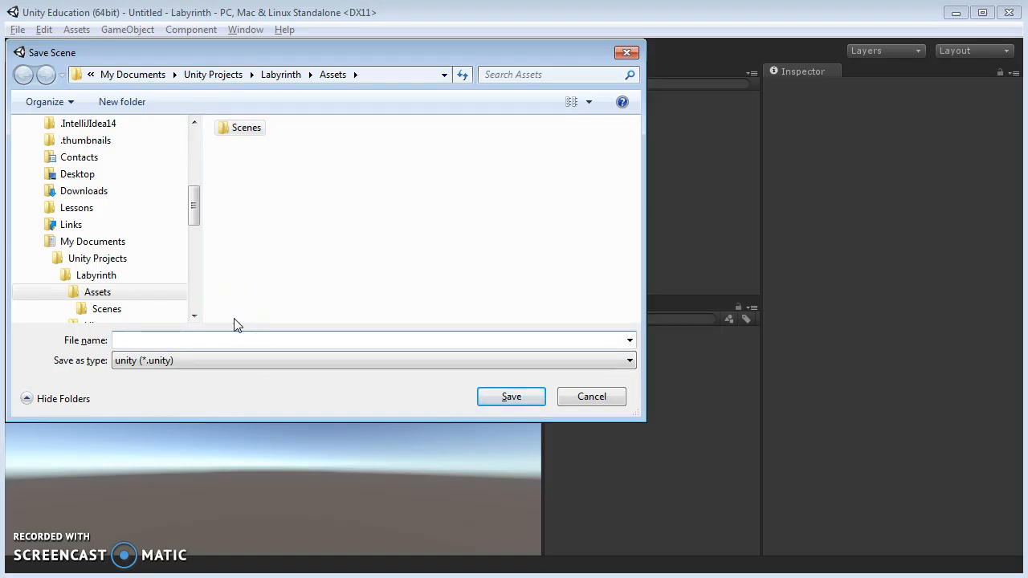
{"action": "type", "text": "M"}
{"action": "type", "text": "main"}
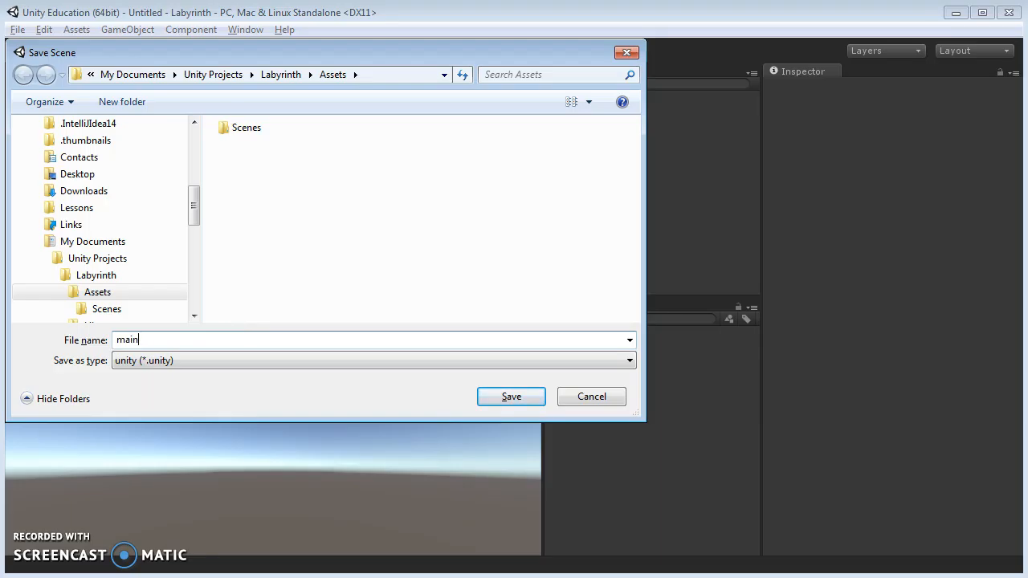
{"action": "key", "text": "Return"}
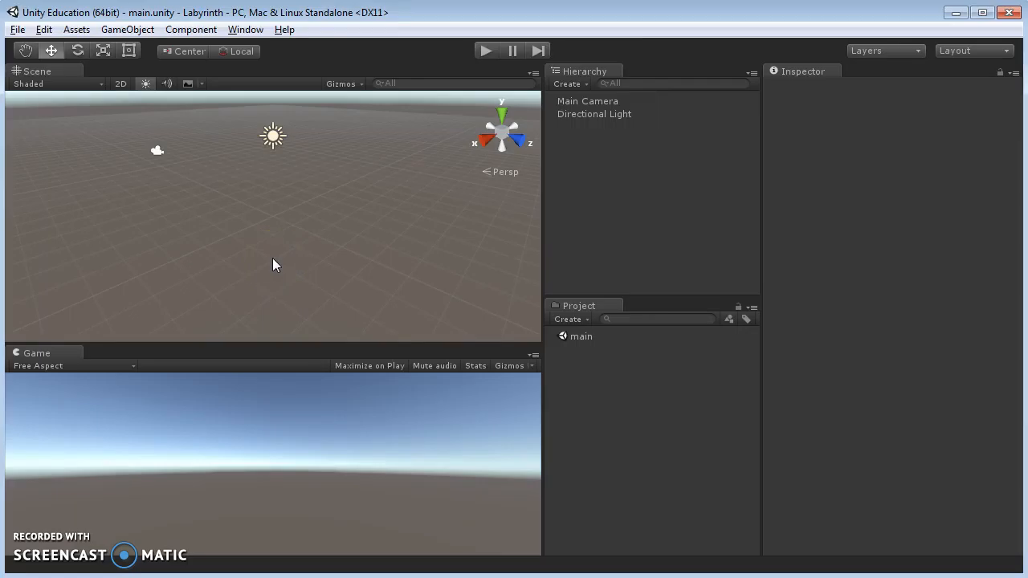
Step: Save the main scene again and save the Labyrinth project
{"action": "left_click", "coordinate": [16, 29]}
{"action": "left_click", "coordinate": [53, 92]}
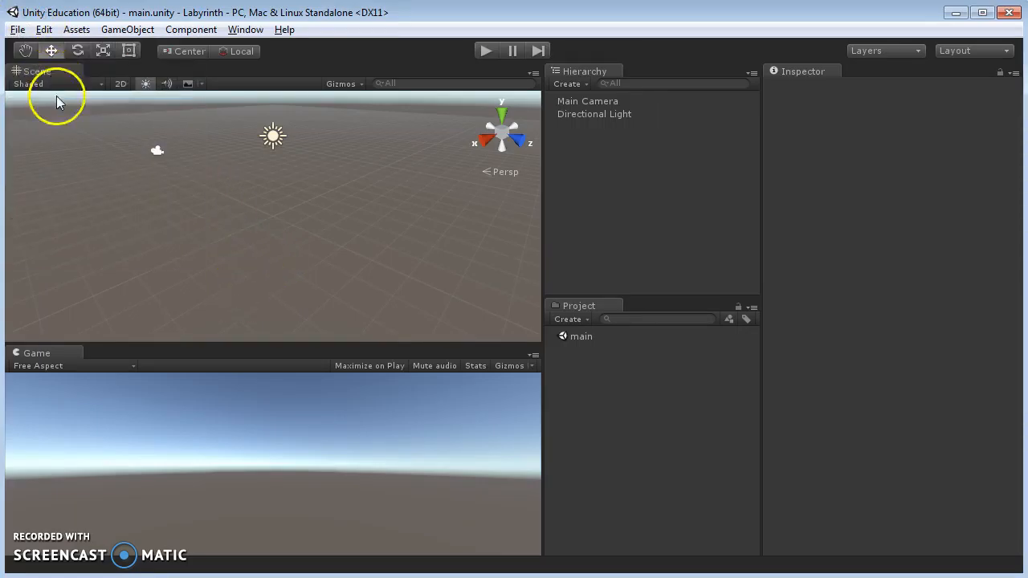
{"action": "left_click", "coordinate": [17, 30]}
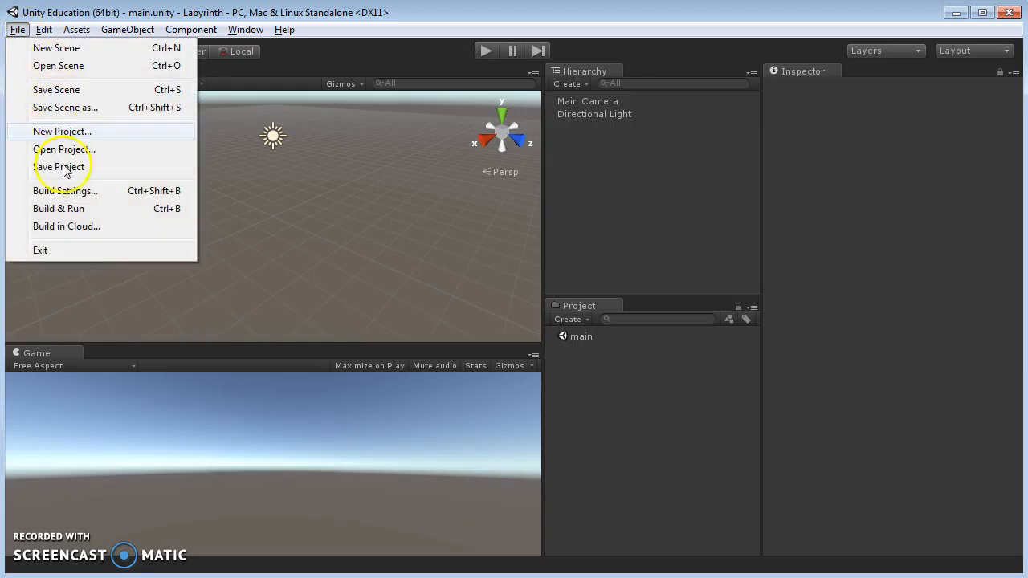
{"action": "left_click", "coordinate": [46, 95]}
{"action": "left_click", "coordinate": [17, 30]}
{"action": "left_click", "coordinate": [59, 167]}
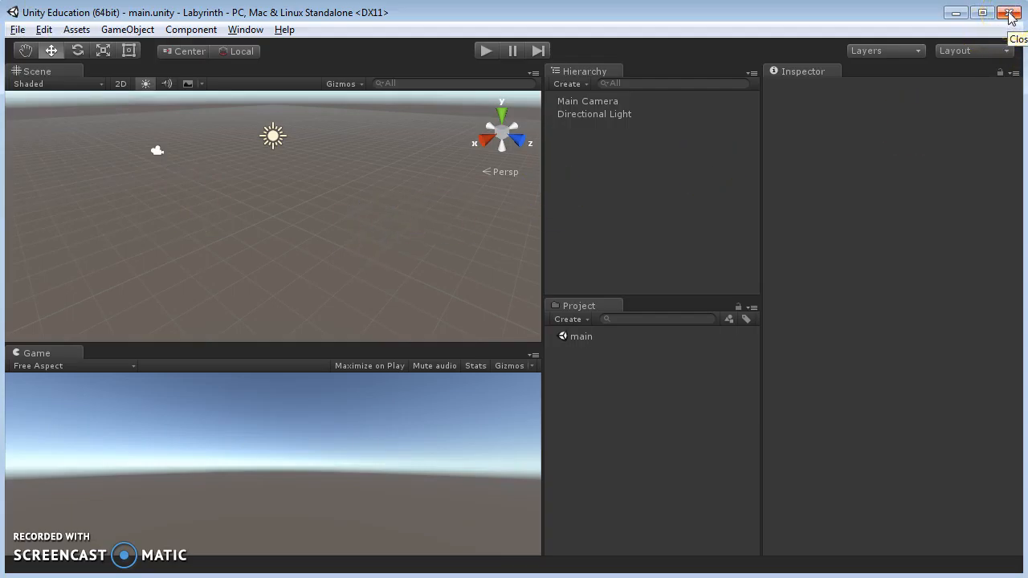
Step: Switch to Windows Explorer and move main.unity from the Labyrinth project's Assets folder into its Scenes subfolder
{"action": "left_click", "coordinate": [941, 119]}
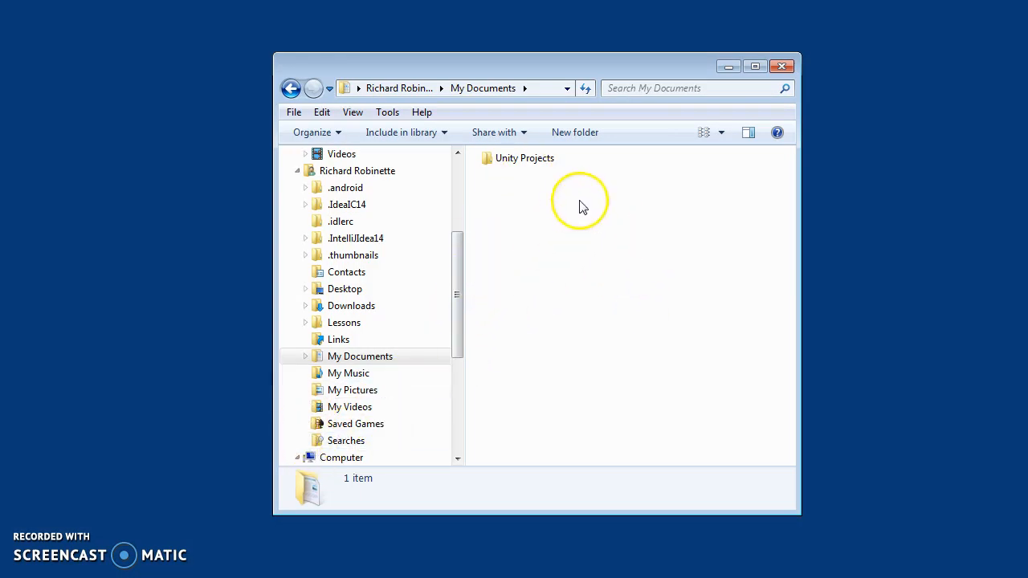
{"action": "double_click", "coordinate": [518, 159]}
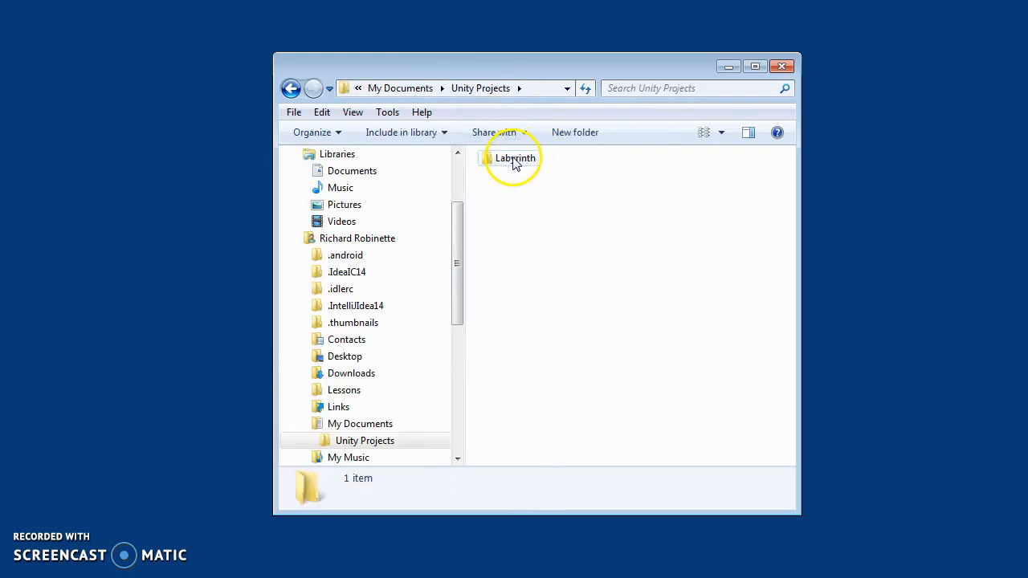
{"action": "double_click", "coordinate": [515, 160]}
{"action": "double_click", "coordinate": [513, 160]}
{"action": "left_click", "coordinate": [507, 177]}
{"action": "left_click", "coordinate": [508, 178]}
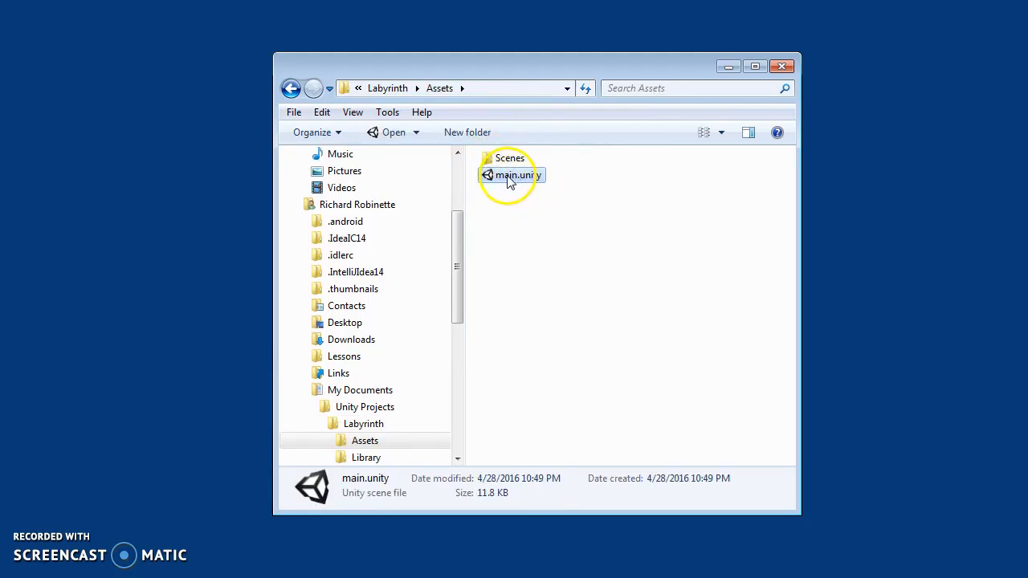
{"action": "left_click_drag", "start_coordinate": [507, 178], "coordinate": [507, 163]}
Step: Reopen the Labyrinth project in Unity by launching main.unity from the Scenes folder
{"action": "double_click", "coordinate": [508, 160]}
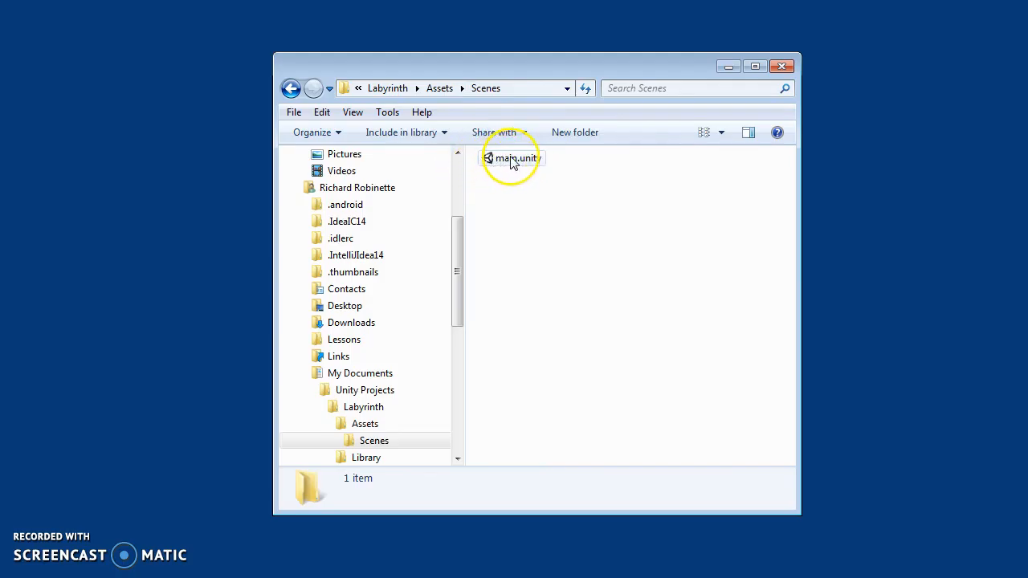
{"action": "double_click", "coordinate": [514, 158]}
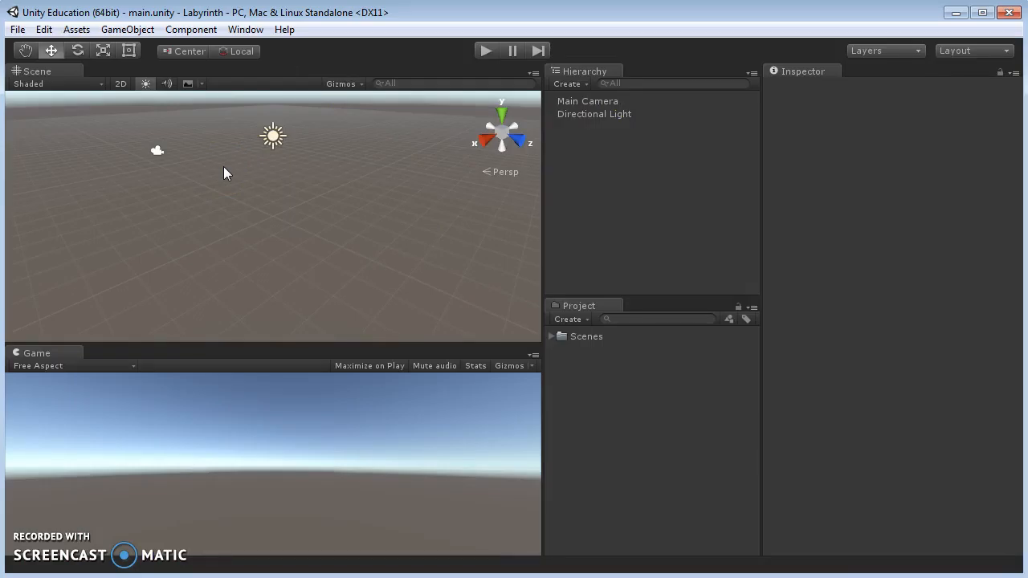
{"action": "key", "text": "alt"}
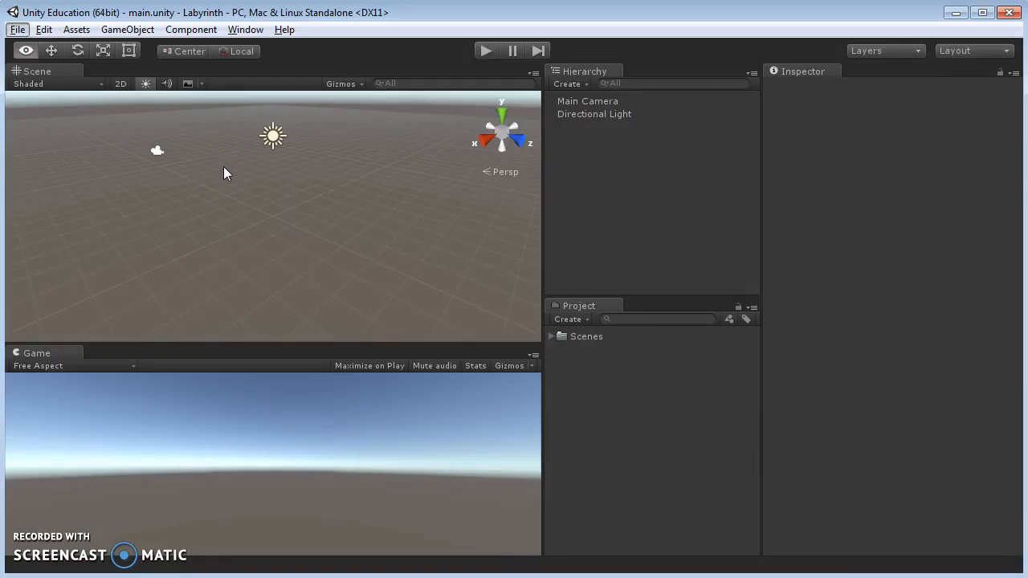
{"action": "key", "text": "w"}
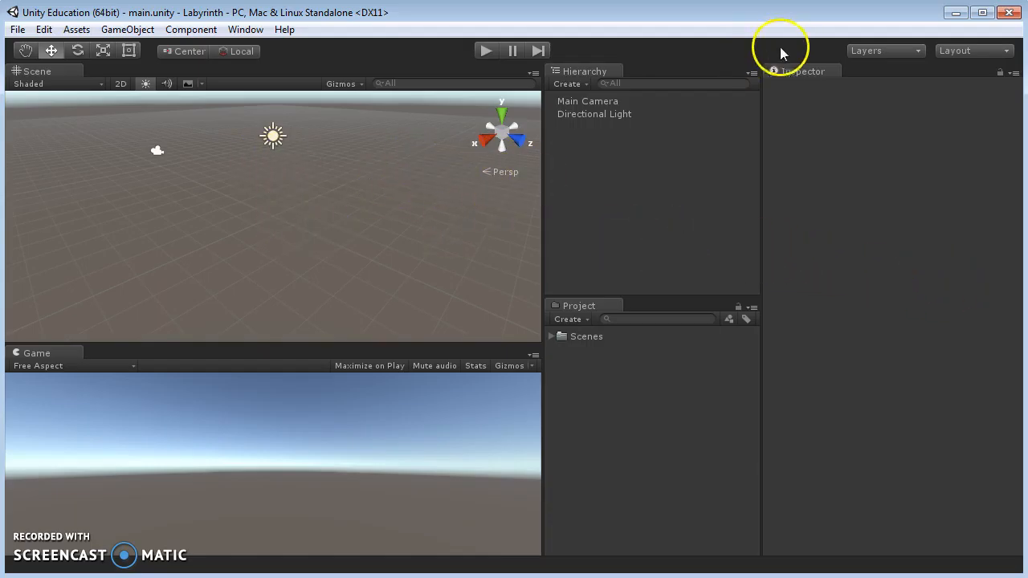
Step: Add a 3D plane object to the main scene
{"action": "left_click", "coordinate": [573, 83]}
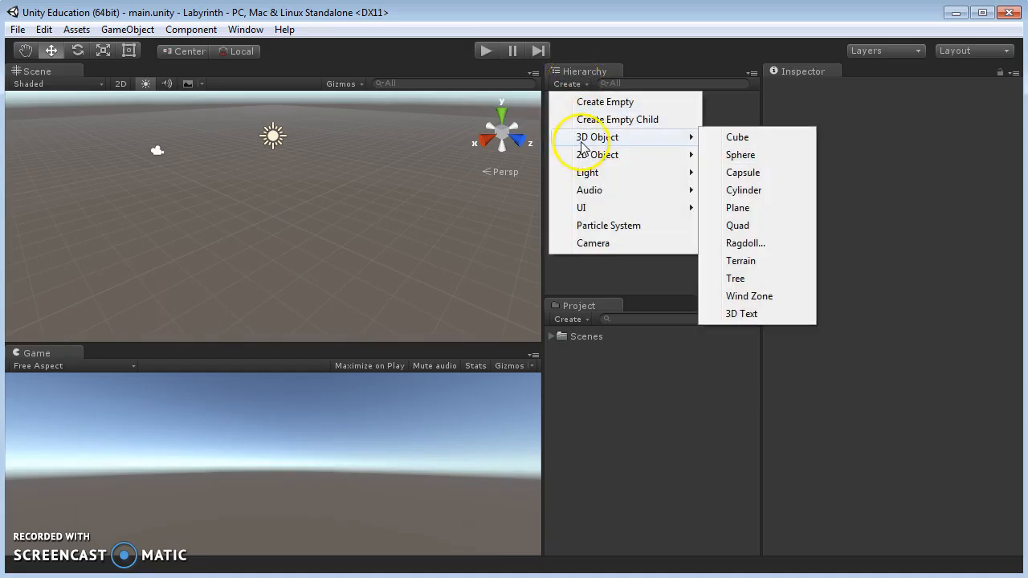
{"action": "mouse_move", "coordinate": [598, 138]}
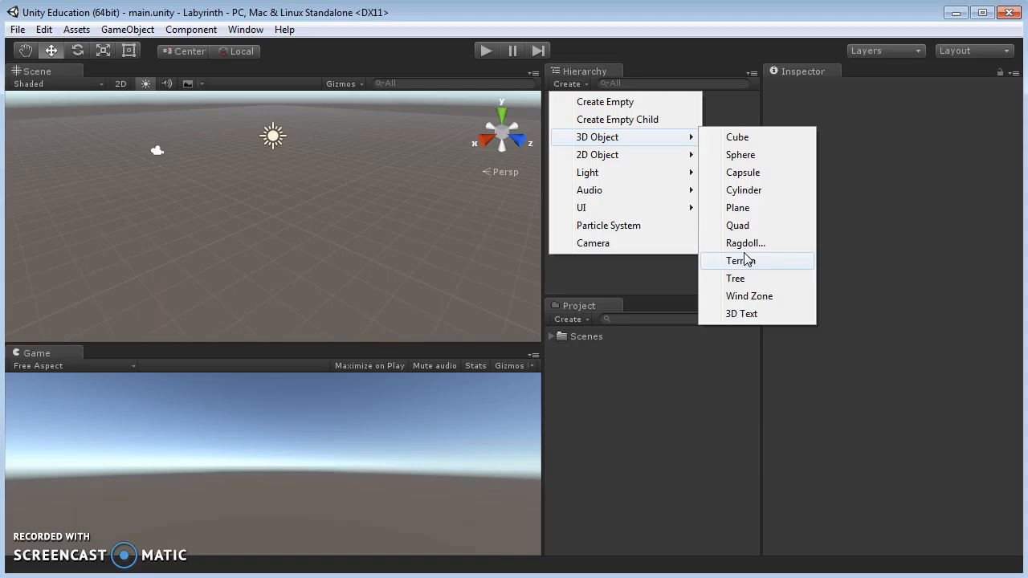
{"action": "left_click", "coordinate": [739, 208]}
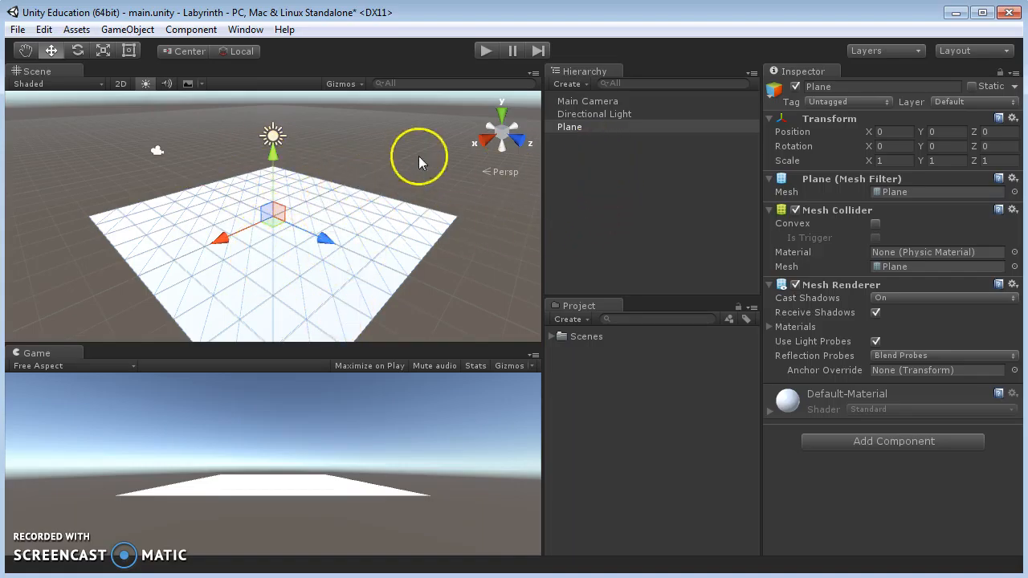
Step: Add a 3D sphere object to the main scene
{"action": "left_click", "coordinate": [567, 84]}
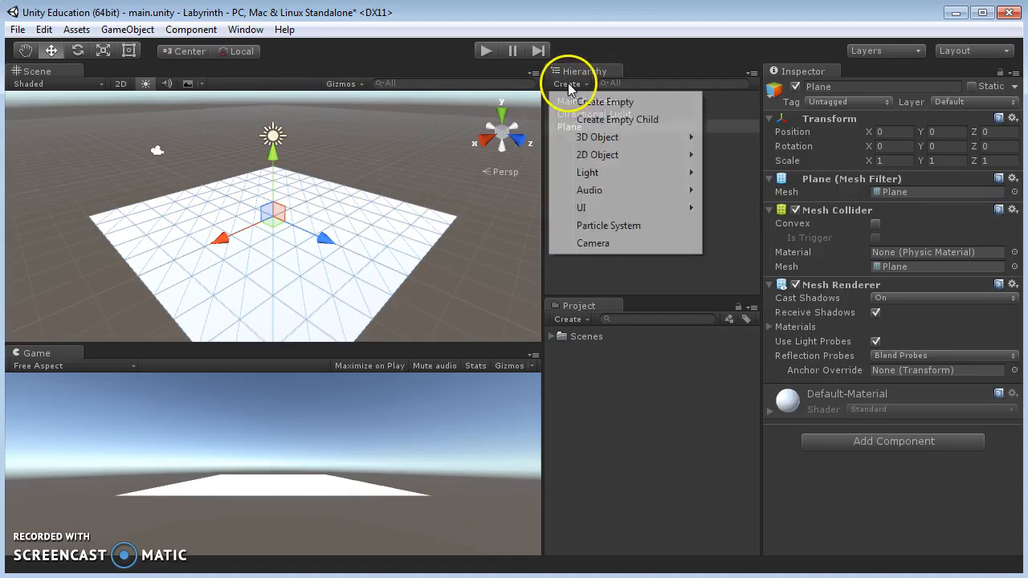
{"action": "mouse_move", "coordinate": [577, 138]}
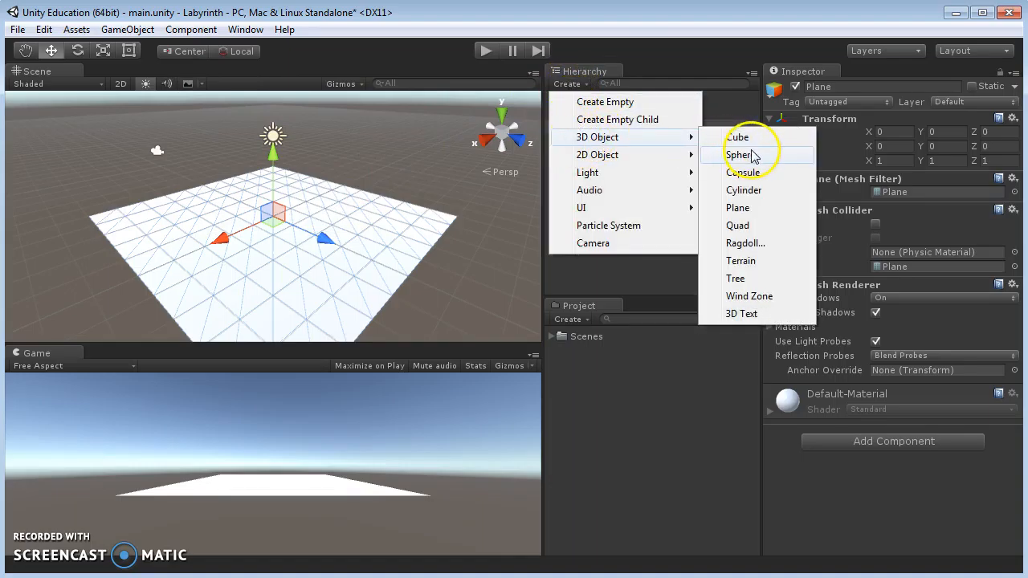
{"action": "left_click", "coordinate": [738, 155]}
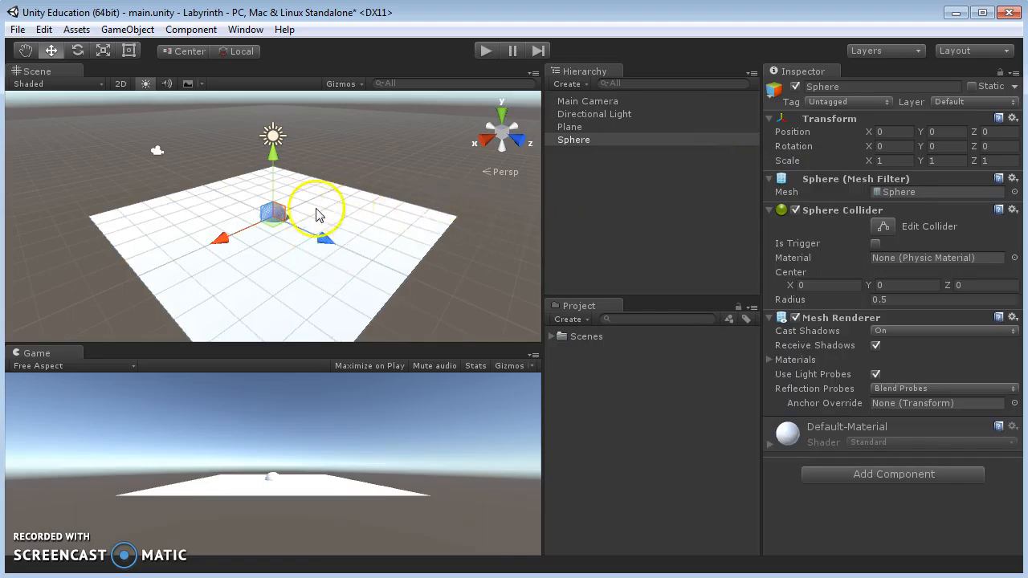
Step: Select the sphere and raise it above the plane to a Y position of about 1.08
{"action": "left_click", "coordinate": [423, 145]}
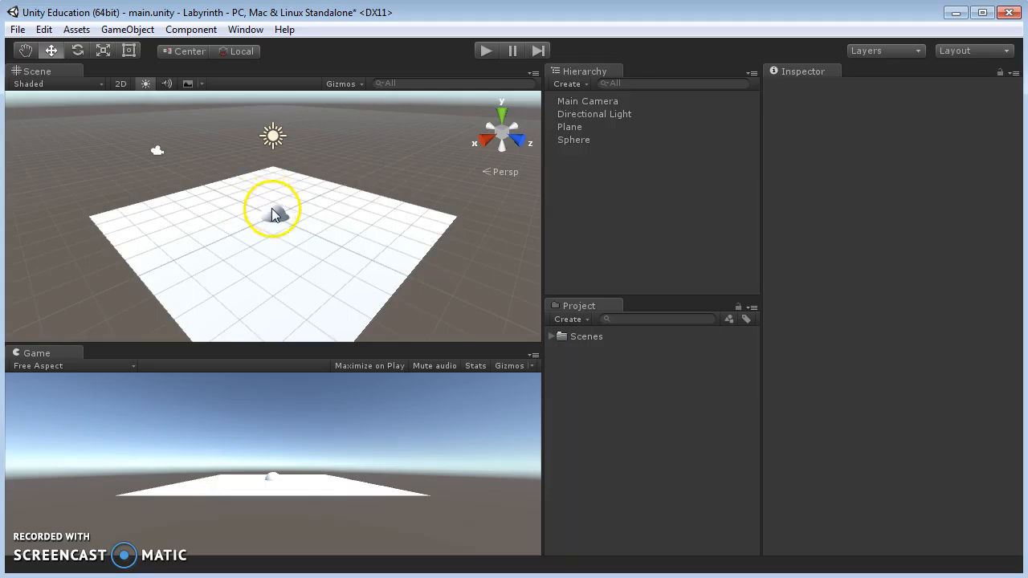
{"action": "left_click", "coordinate": [272, 211]}
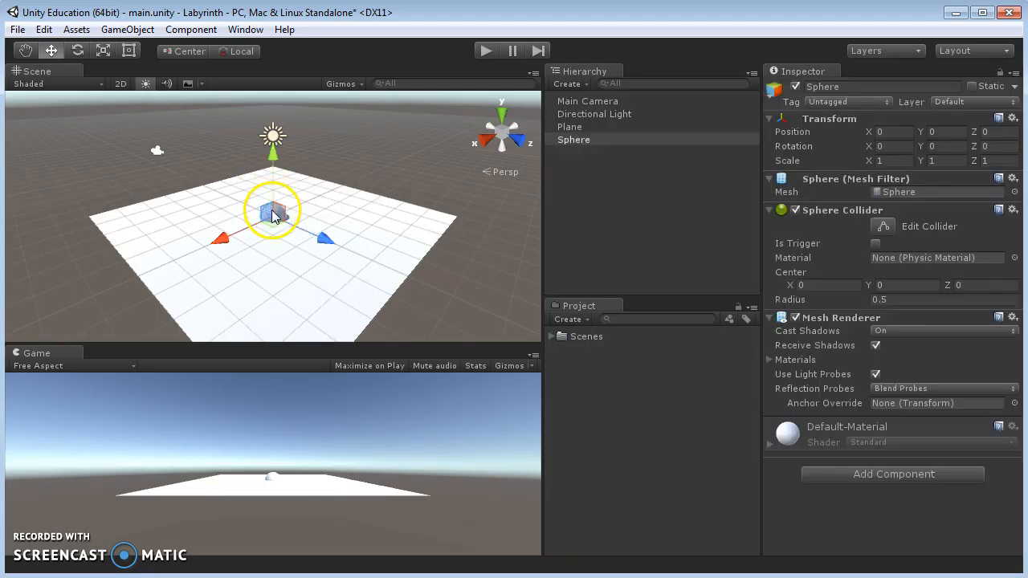
{"action": "left_click", "coordinate": [287, 281]}
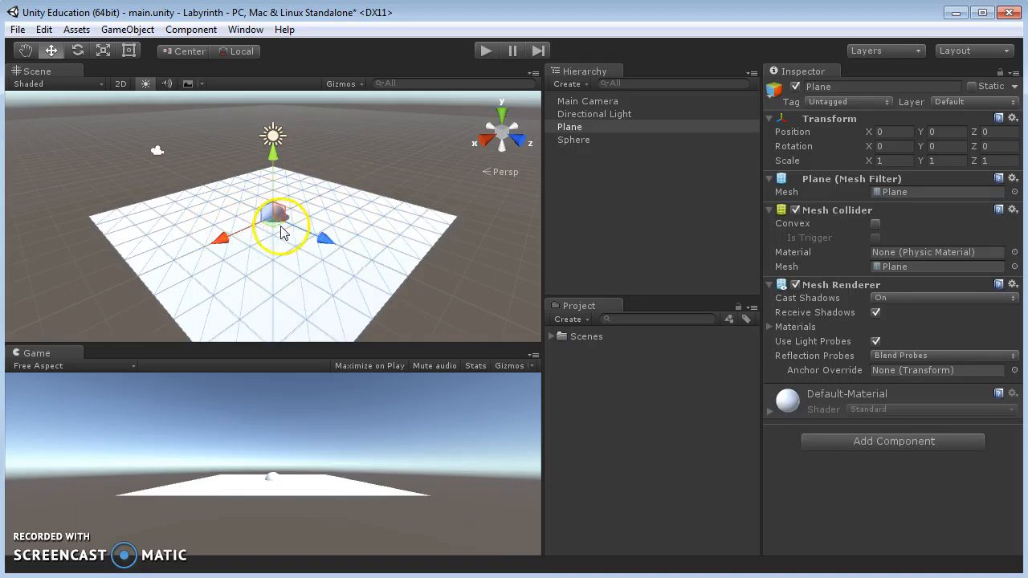
{"action": "left_click", "coordinate": [392, 159]}
{"action": "left_click", "coordinate": [277, 209]}
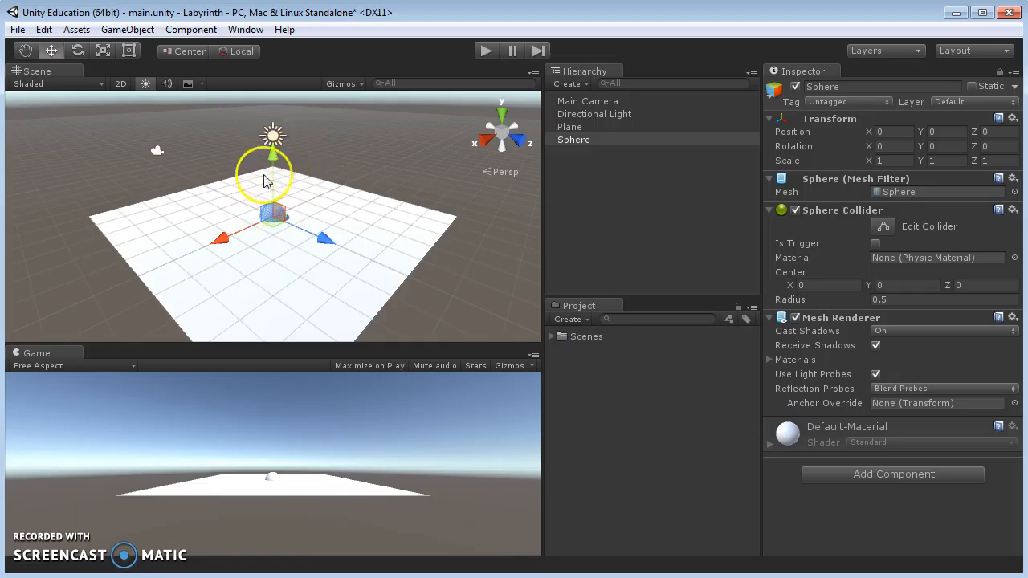
{"action": "left_click_drag", "start_coordinate": [279, 161], "coordinate": [278, 140]}
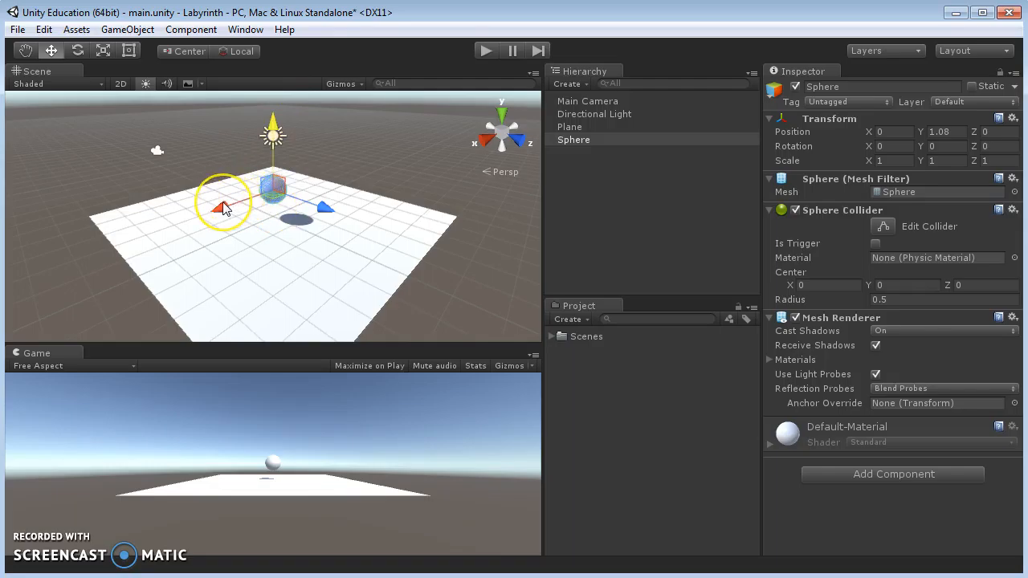
Step: Move the sphere along its individual axes to about X 0.65, Y 1.59, Z 1.62
{"action": "left_click_drag", "start_coordinate": [224, 209], "coordinate": [283, 247]}
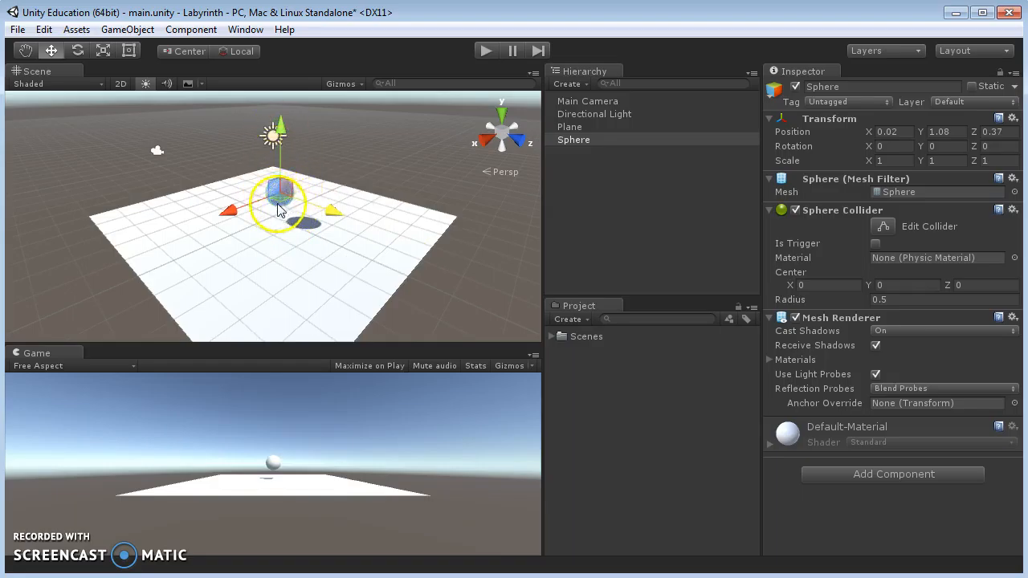
{"action": "left_click_drag", "start_coordinate": [329, 211], "coordinate": [268, 218]}
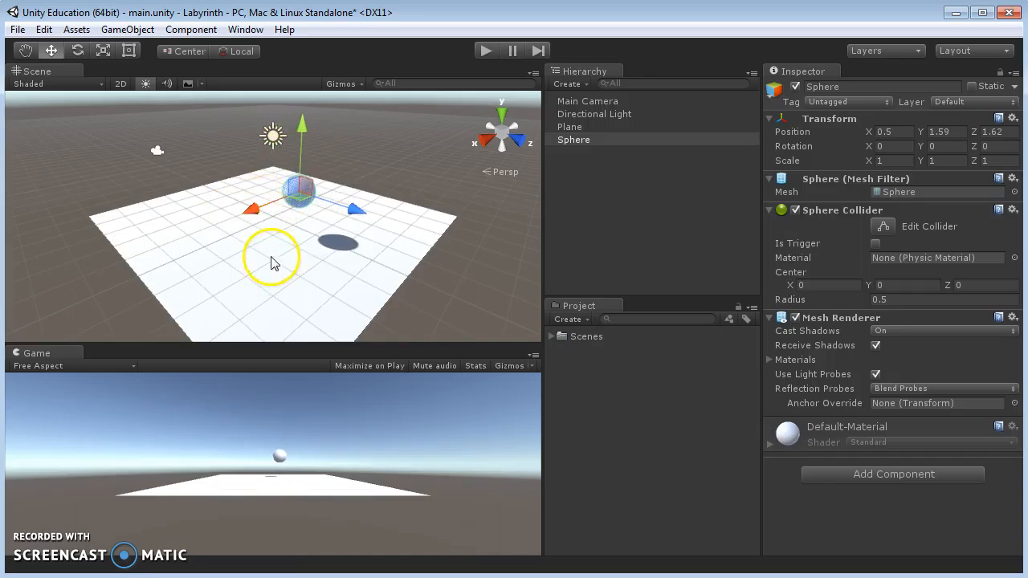
{"action": "left_click", "coordinate": [265, 254]}
{"action": "left_click", "coordinate": [296, 192]}
{"action": "left_click_drag", "start_coordinate": [252, 217], "coordinate": [312, 197]}
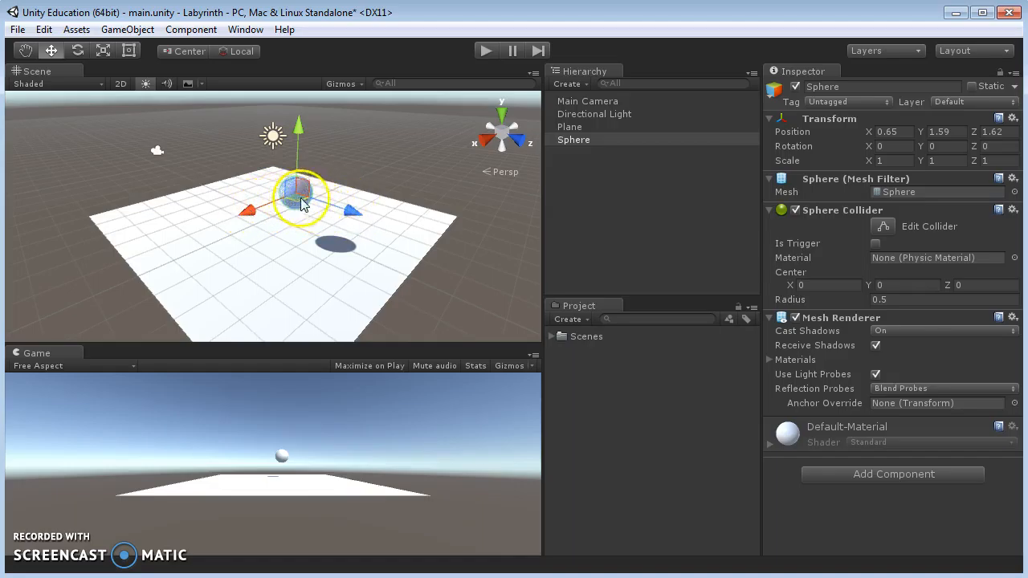
Step: Move the sphere along two axes at a time to about X 1.1, Y 2.07, Z 1.3
{"action": "left_click_drag", "start_coordinate": [299, 204], "coordinate": [283, 182]}
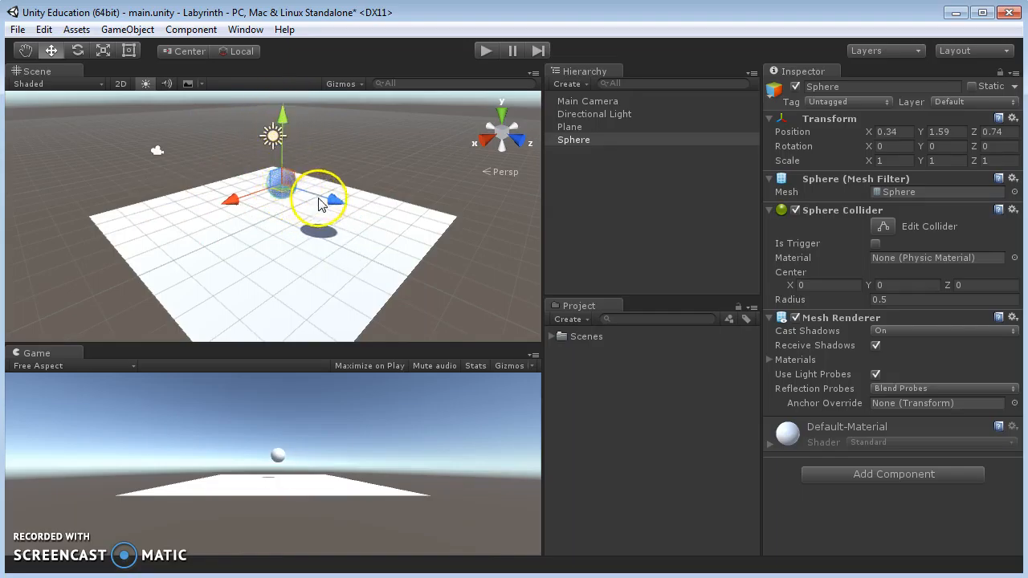
{"action": "mouse_move", "coordinate": [288, 171]}
{"action": "left_mouse_down"}
{"action": "mouse_move", "coordinate": [313, 180]}
{"action": "mouse_move", "coordinate": [282, 132]}
{"action": "mouse_move", "coordinate": [339, 179]}
{"action": "mouse_move", "coordinate": [295, 142]}
{"action": "mouse_move", "coordinate": [305, 177]}
{"action": "mouse_move", "coordinate": [312, 137]}
{"action": "mouse_move", "coordinate": [280, 170]}
{"action": "mouse_move", "coordinate": [309, 145]}
{"action": "mouse_move", "coordinate": [268, 132]}
{"action": "mouse_move", "coordinate": [217, 176]}
{"action": "mouse_move", "coordinate": [310, 149]}
{"action": "mouse_move", "coordinate": [239, 137]}
{"action": "mouse_move", "coordinate": [337, 172]}
{"action": "mouse_move", "coordinate": [308, 161]}
{"action": "mouse_move", "coordinate": [283, 130]}
{"action": "mouse_move", "coordinate": [340, 165]}
{"action": "mouse_move", "coordinate": [305, 177]}
{"action": "left_mouse_up"}
{"action": "left_click_drag", "start_coordinate": [259, 185], "coordinate": [275, 169]}
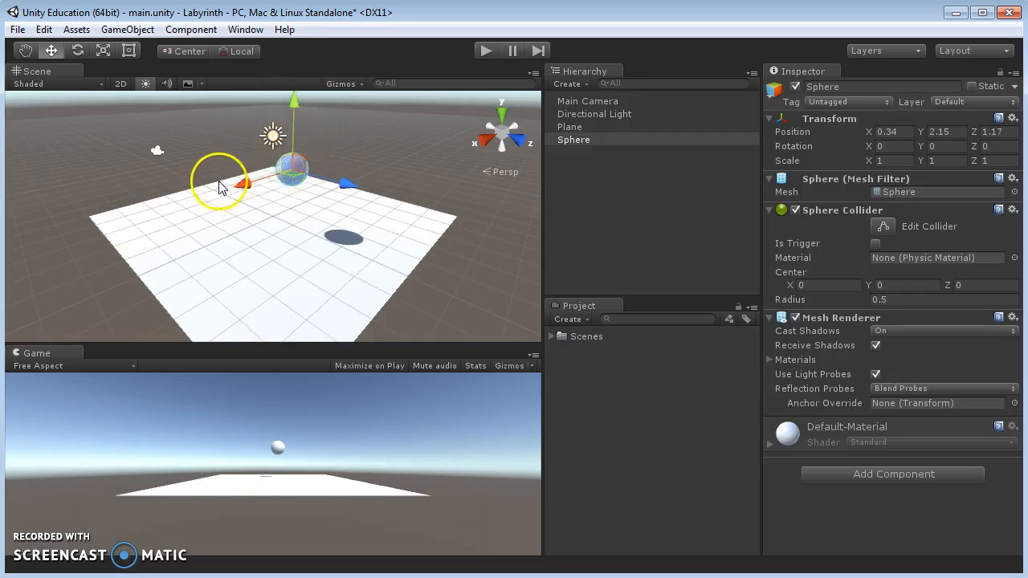
{"action": "left_click_drag", "start_coordinate": [285, 166], "coordinate": [265, 178]}
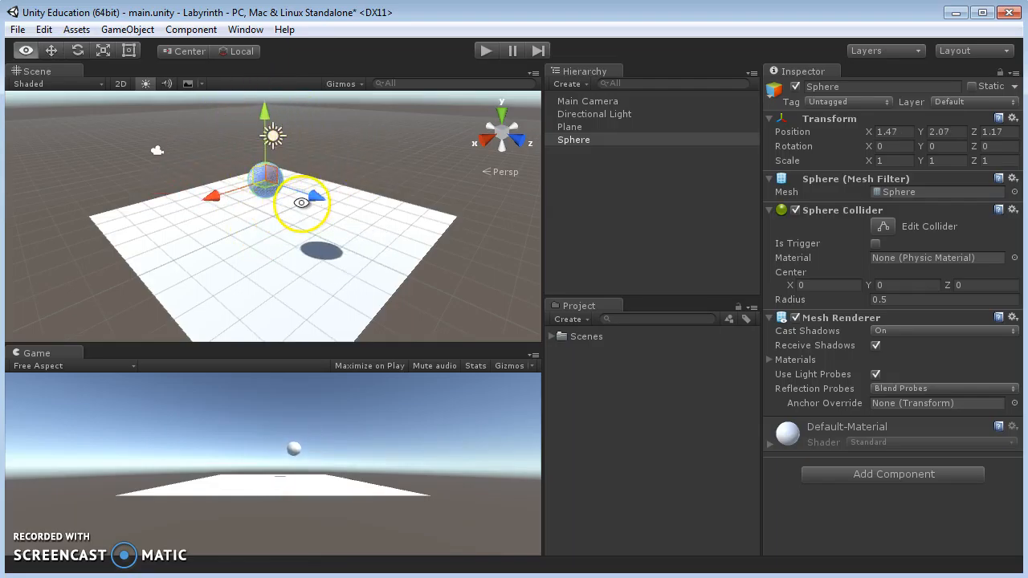
{"action": "left_click_drag", "start_coordinate": [301, 201], "coordinate": [367, 252], "text": "alt"}
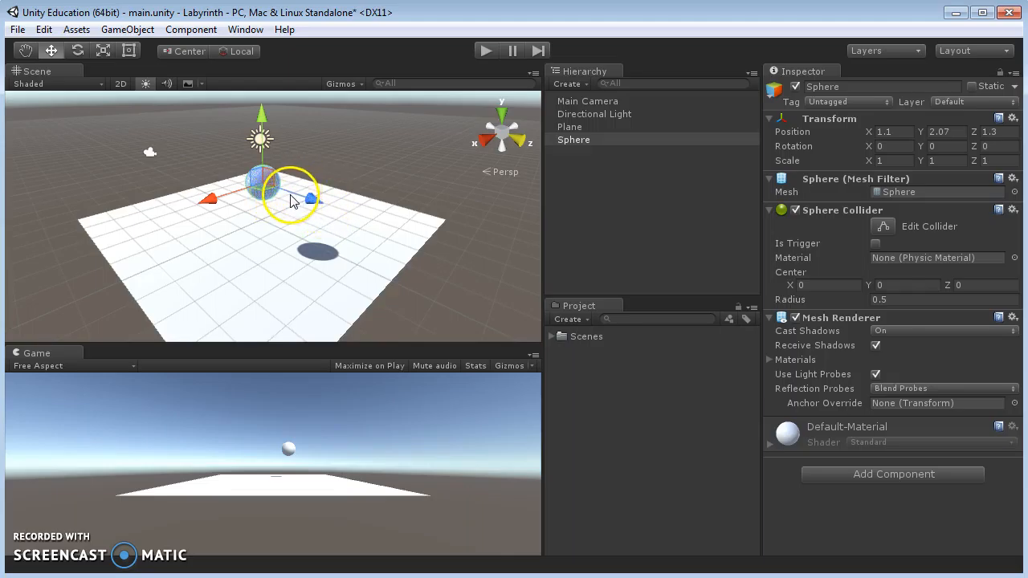
Step: Examine the sphere and plane in the scene at close and distant zoom levels
{"action": "key", "text": "alt"}
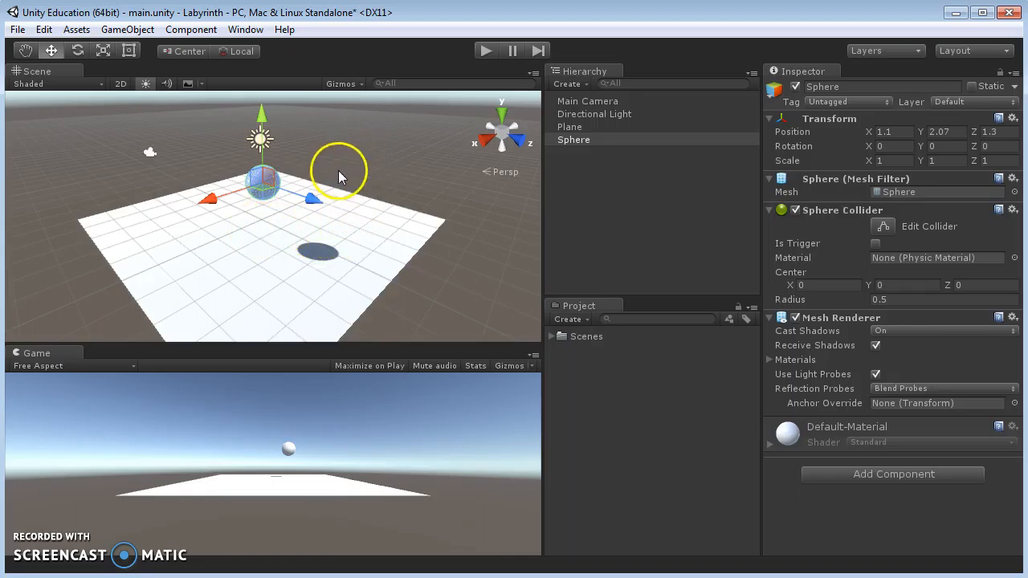
{"action": "scroll", "coordinate": [253, 237], "scroll_direction": "up", "scroll_amount": 8}
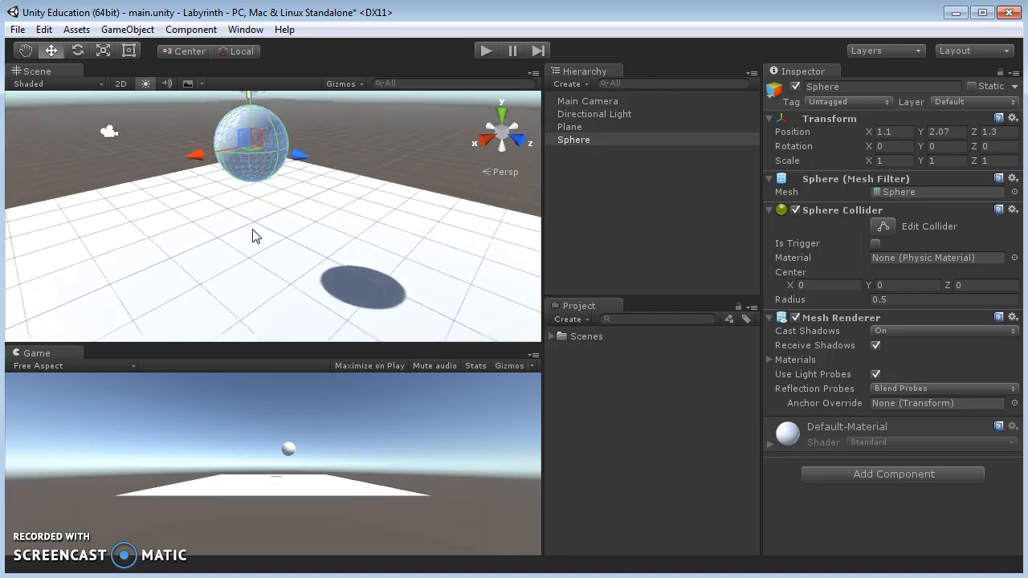
{"action": "scroll", "coordinate": [225, 200], "scroll_direction": "down", "scroll_amount": 8}
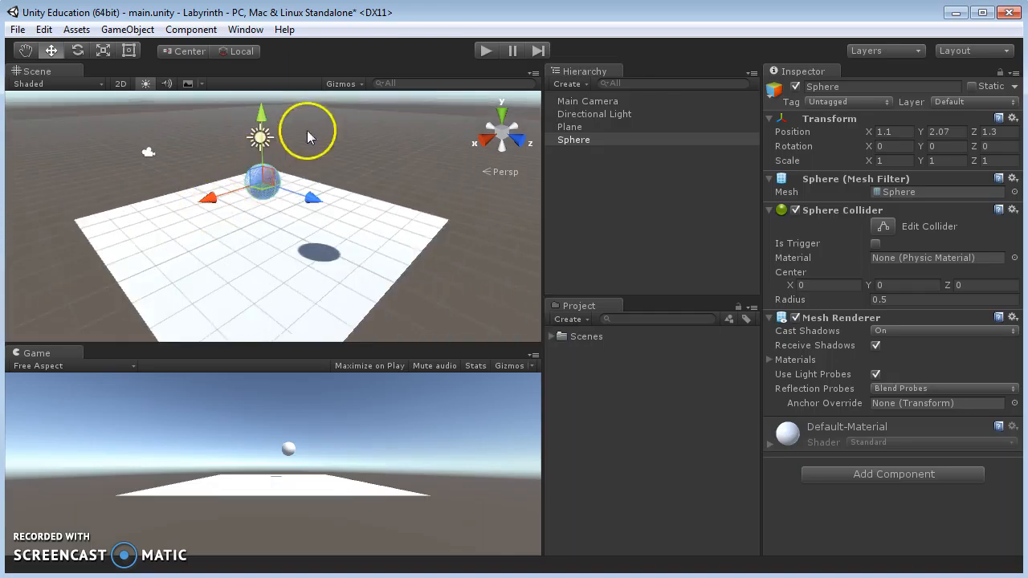
{"action": "scroll", "coordinate": [278, 225], "scroll_direction": "up", "scroll_amount": 5}
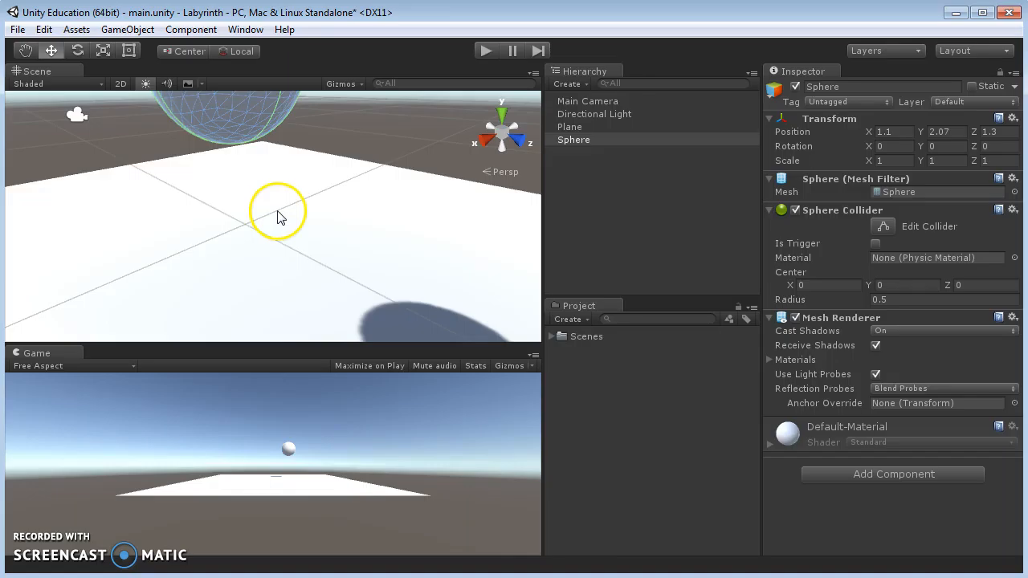
{"action": "scroll", "coordinate": [277, 215], "scroll_direction": "down", "scroll_amount": 4}
{"action": "scroll", "coordinate": [275, 214], "scroll_direction": "up", "scroll_amount": 4}
{"action": "scroll", "coordinate": [273, 215], "scroll_direction": "down", "scroll_amount": 5}
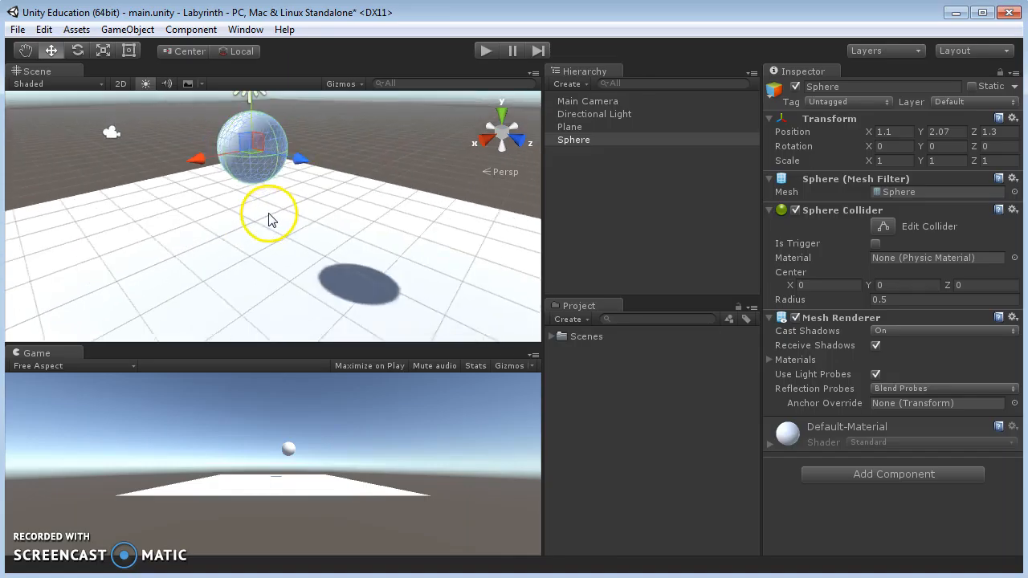
{"action": "scroll", "coordinate": [269, 221], "scroll_direction": "down", "scroll_amount": 5}
{"action": "scroll", "coordinate": [277, 229], "scroll_direction": "up", "scroll_amount": 4}
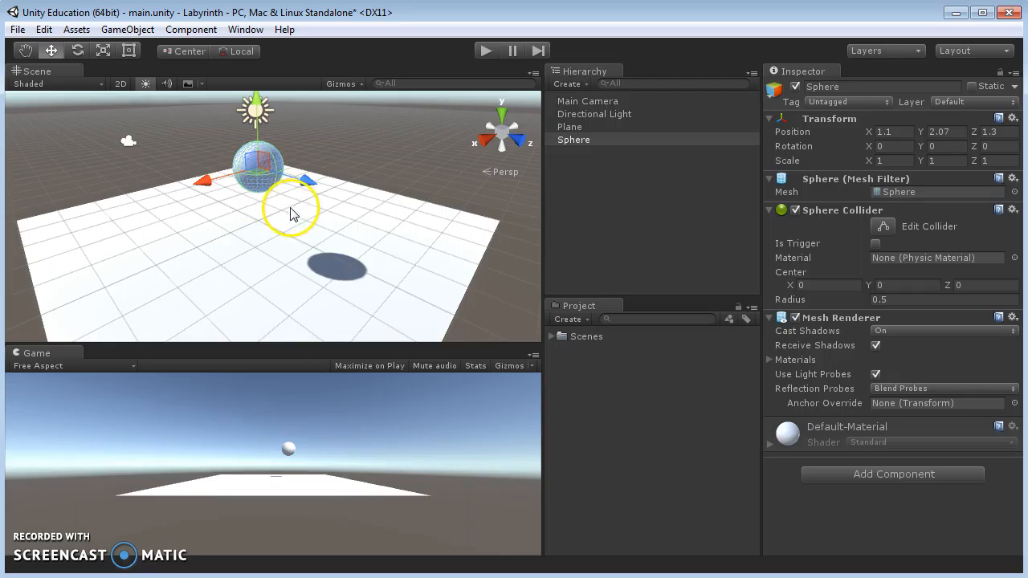
Step: Look around the scene to view the sphere and plane from different directions
{"action": "right_click_drag", "start_coordinate": [290, 208], "coordinate": [289, 183]}
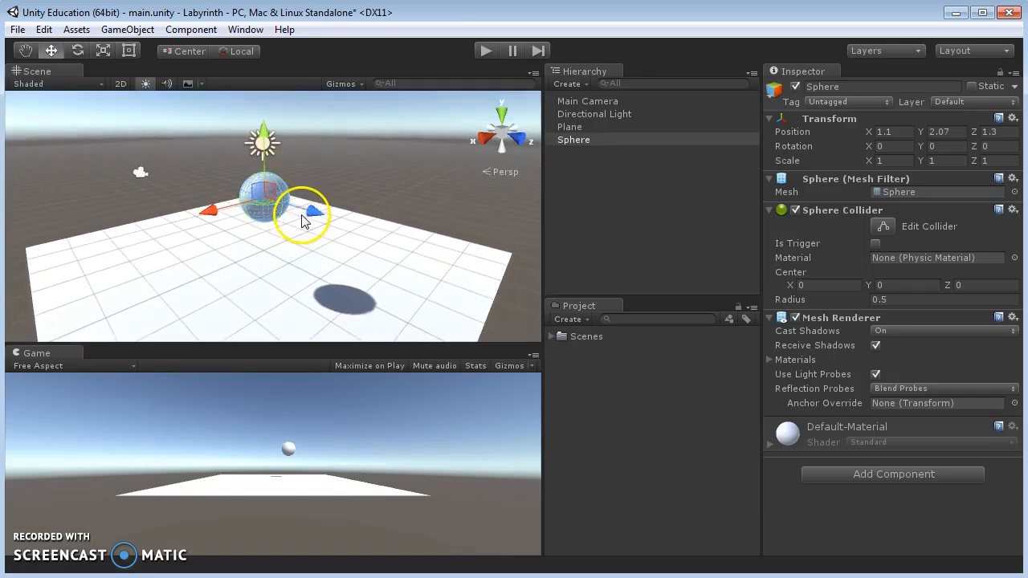
{"action": "right_click_drag", "start_coordinate": [302, 223], "coordinate": [96, 225]}
{"action": "right_click_drag", "start_coordinate": [382, 182], "coordinate": [551, 268]}
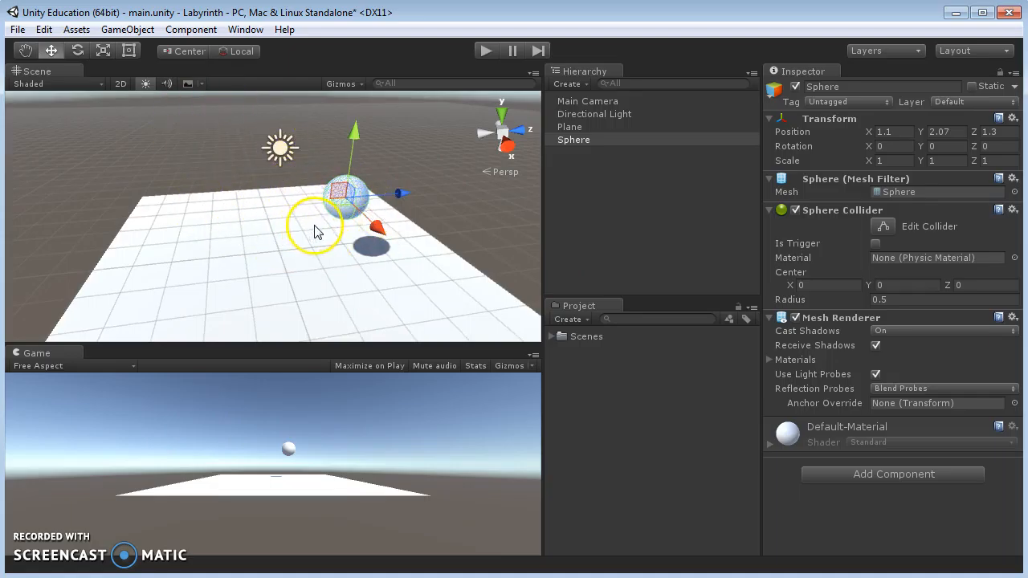
{"action": "right_click_drag", "start_coordinate": [436, 228], "coordinate": [610, 215]}
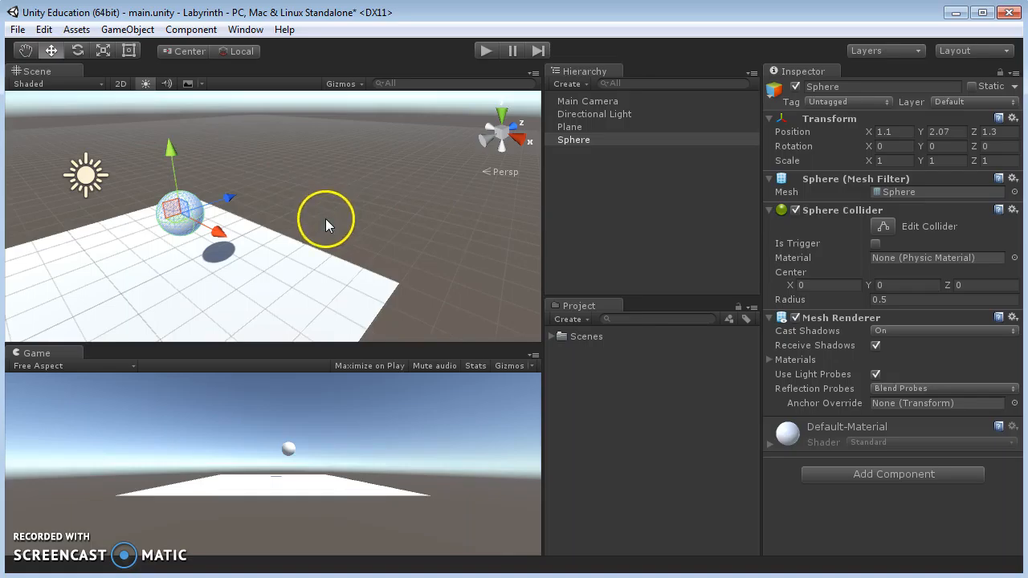
{"action": "mouse_move", "coordinate": [249, 246]}
{"action": "right_mouse_down"}
{"action": "mouse_move", "coordinate": [342, 204]}
{"action": "mouse_move", "coordinate": [80, 157]}
{"action": "mouse_move", "coordinate": [245, 250]}
{"action": "right_mouse_up"}
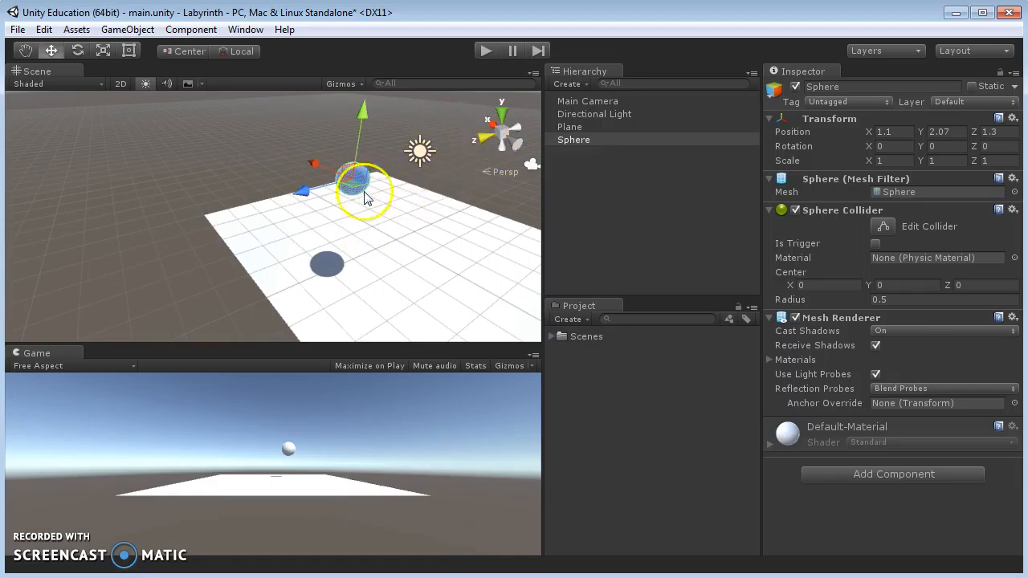
Step: Inspect the scene in the axis-aligned right, top, left and bottom views, ending in the top view
{"action": "left_click", "coordinate": [495, 129]}
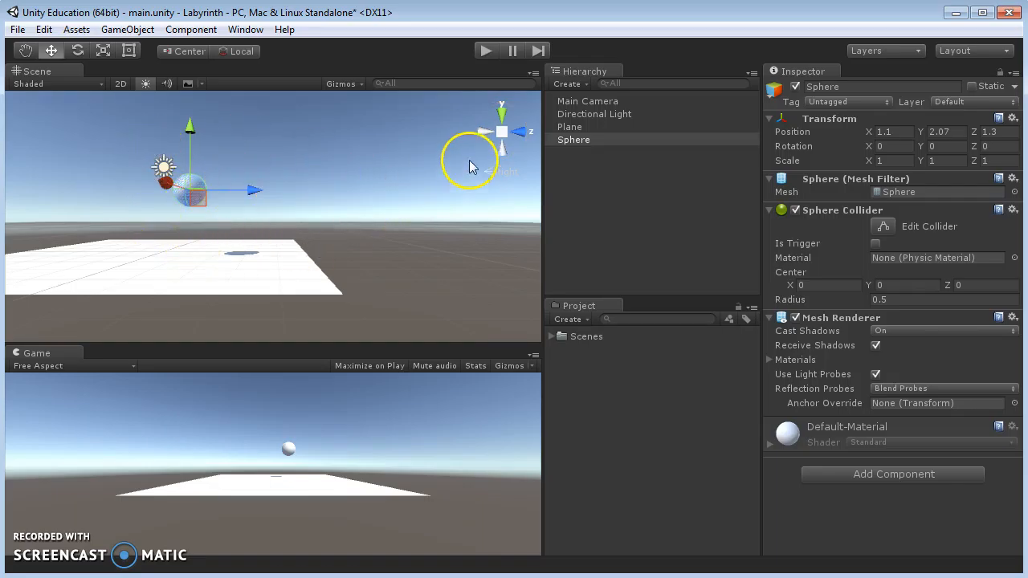
{"action": "left_click", "coordinate": [502, 114]}
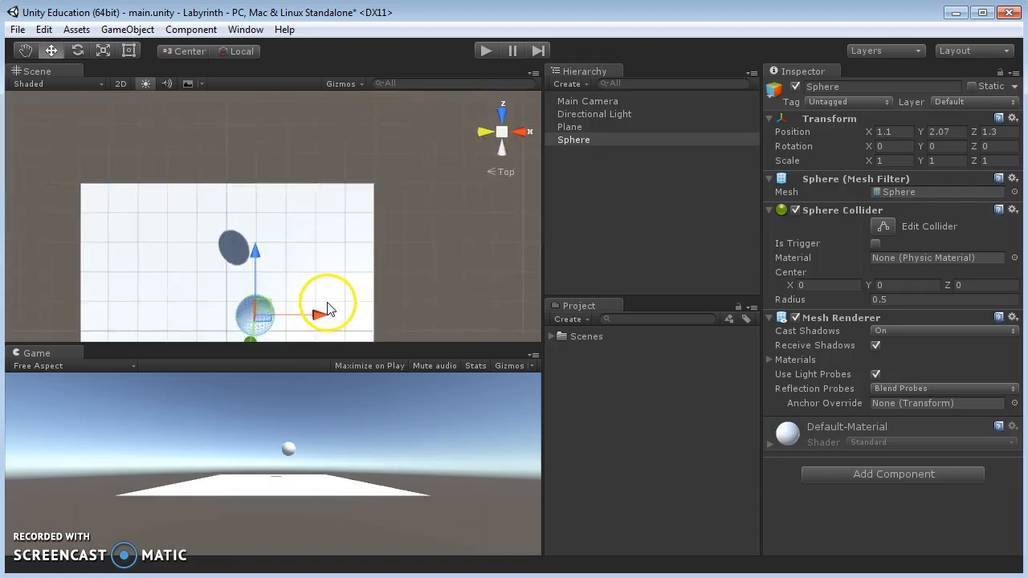
{"action": "left_click", "coordinate": [520, 132]}
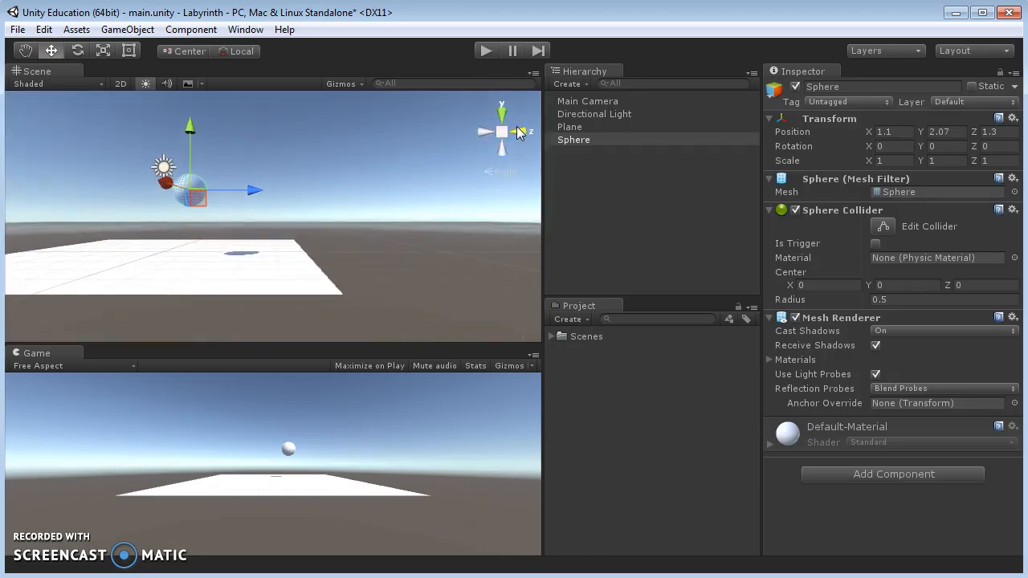
{"action": "left_click", "coordinate": [503, 115]}
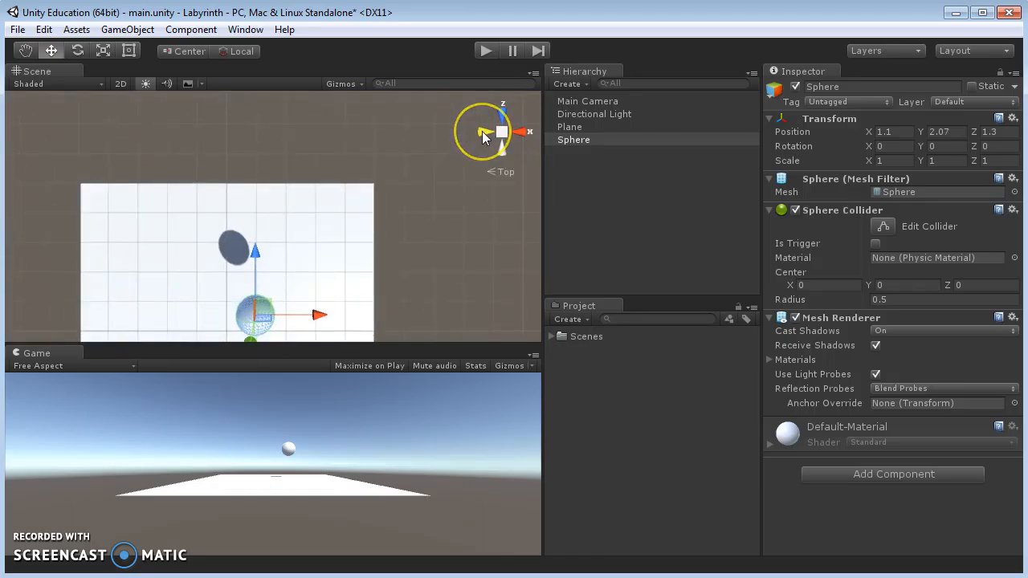
{"action": "left_click", "coordinate": [483, 134]}
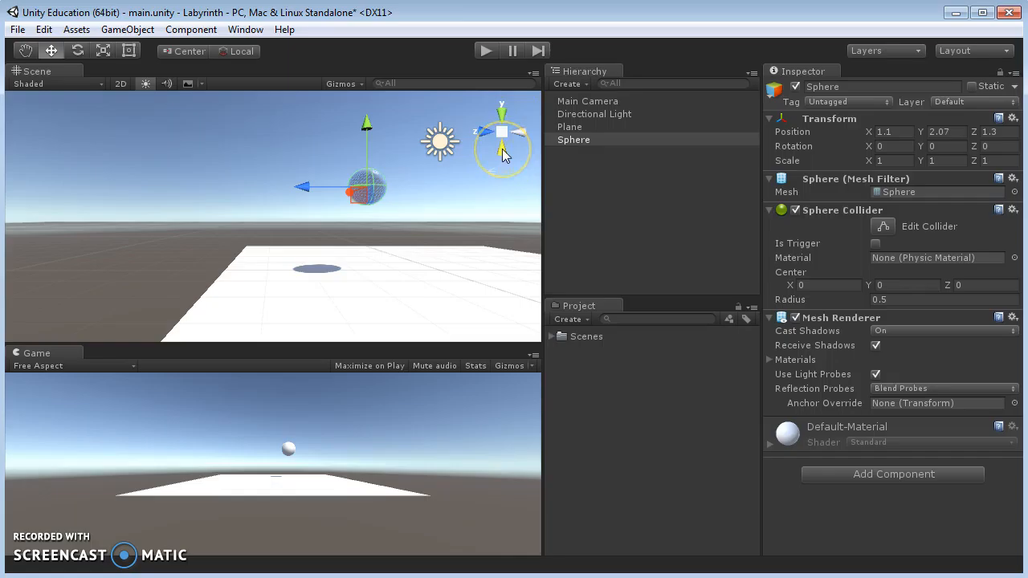
{"action": "left_click", "coordinate": [503, 154]}
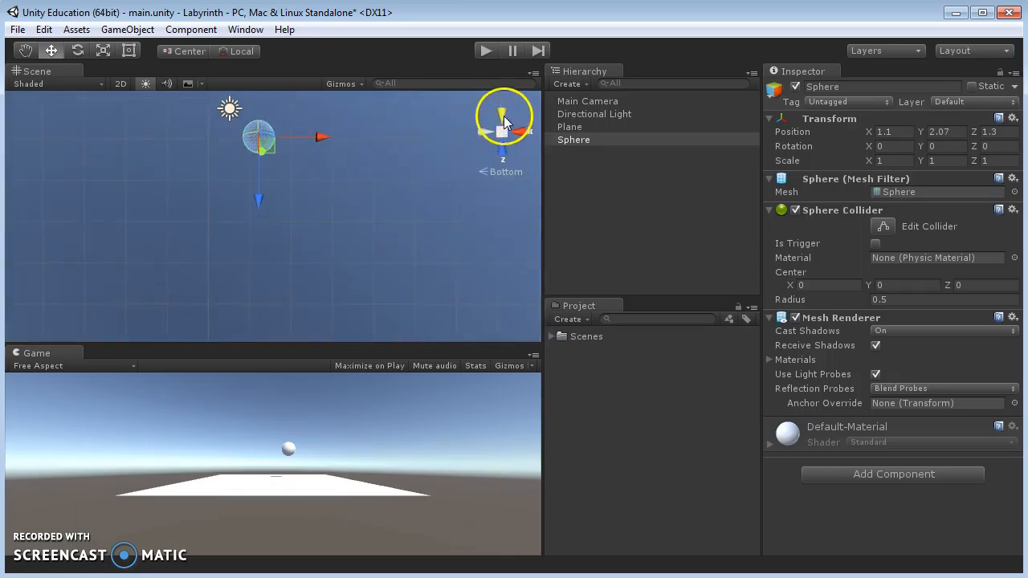
{"action": "left_click", "coordinate": [503, 117]}
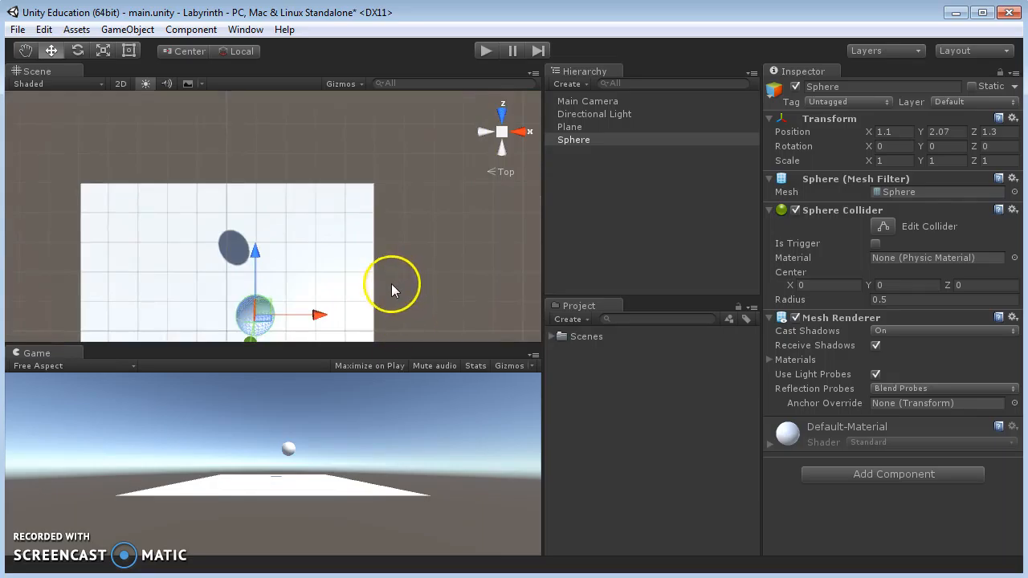
Step: Orbit the scene back to an angled perspective view of the whole plane and select the sphere
{"action": "left_click_drag", "start_coordinate": [387, 285], "coordinate": [160, 105], "text": "alt"}
{"action": "left_click_drag", "start_coordinate": [297, 149], "coordinate": [216, 180], "text": "alt"}
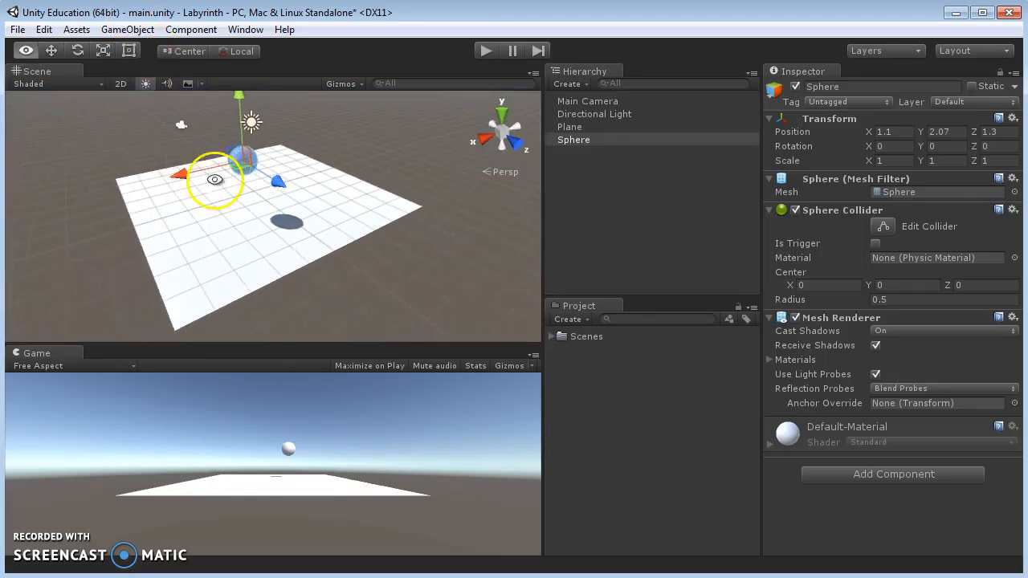
{"action": "left_click_drag", "start_coordinate": [234, 232], "coordinate": [225, 192], "text": "alt"}
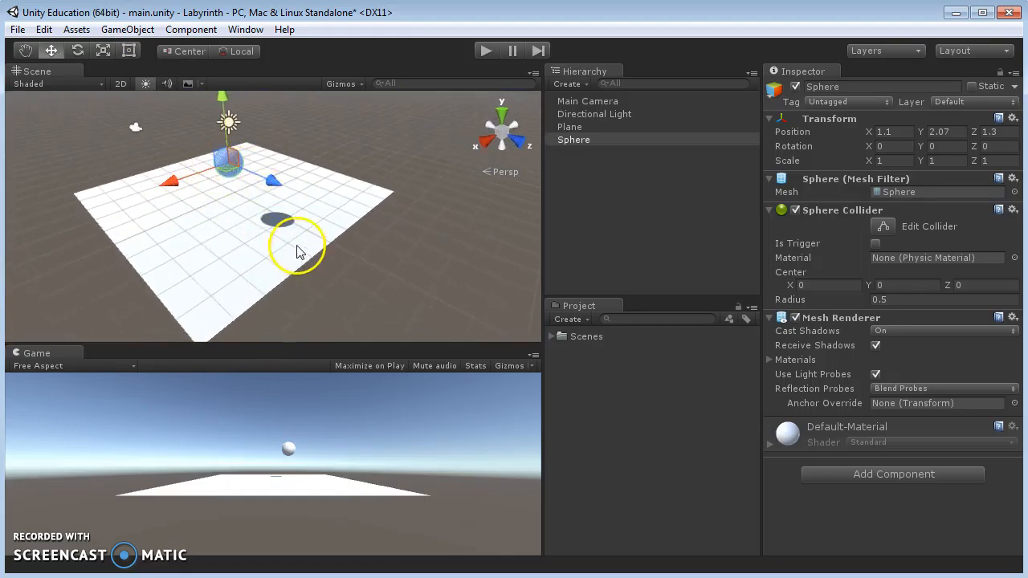
{"action": "left_click", "coordinate": [230, 214]}
{"action": "left_click", "coordinate": [230, 163]}
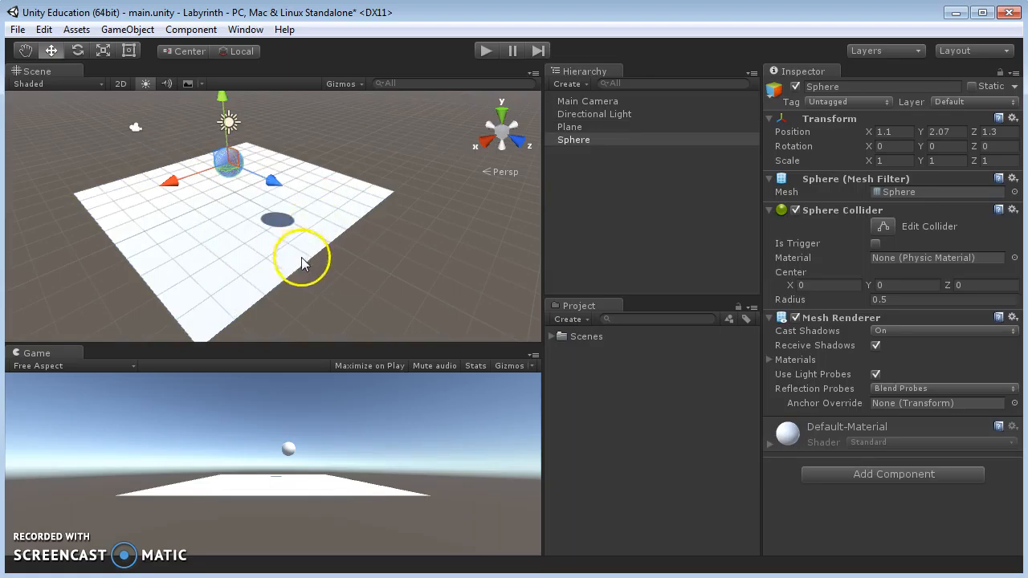
Step: Frame the sphere and the plane in turn in the scene, ending with a closer view of the whole plane
{"action": "key", "text": "f"}
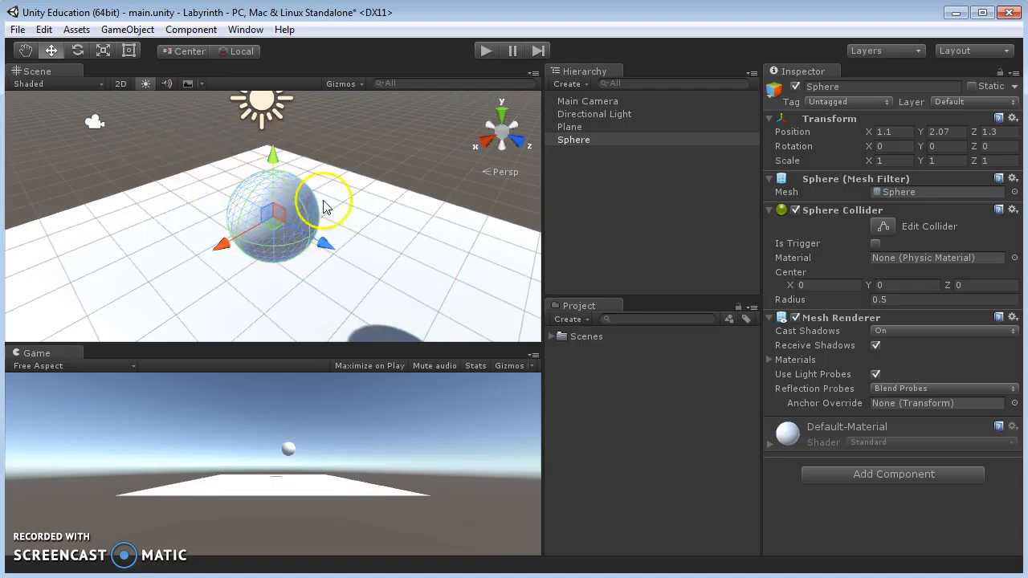
{"action": "left_click", "coordinate": [298, 313]}
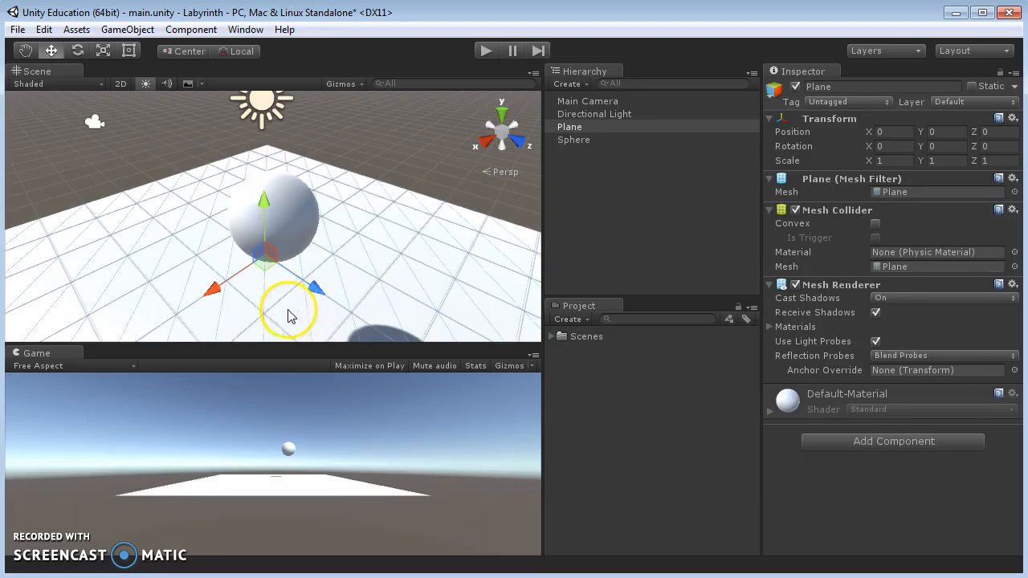
{"action": "key", "text": "f"}
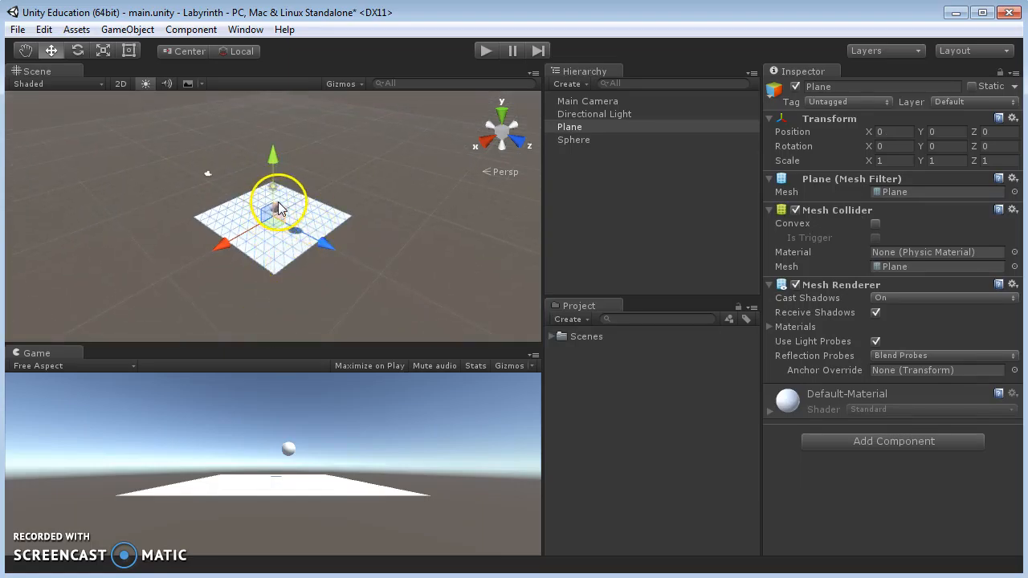
{"action": "scroll", "coordinate": [305, 253], "scroll_direction": "up", "scroll_amount": 5}
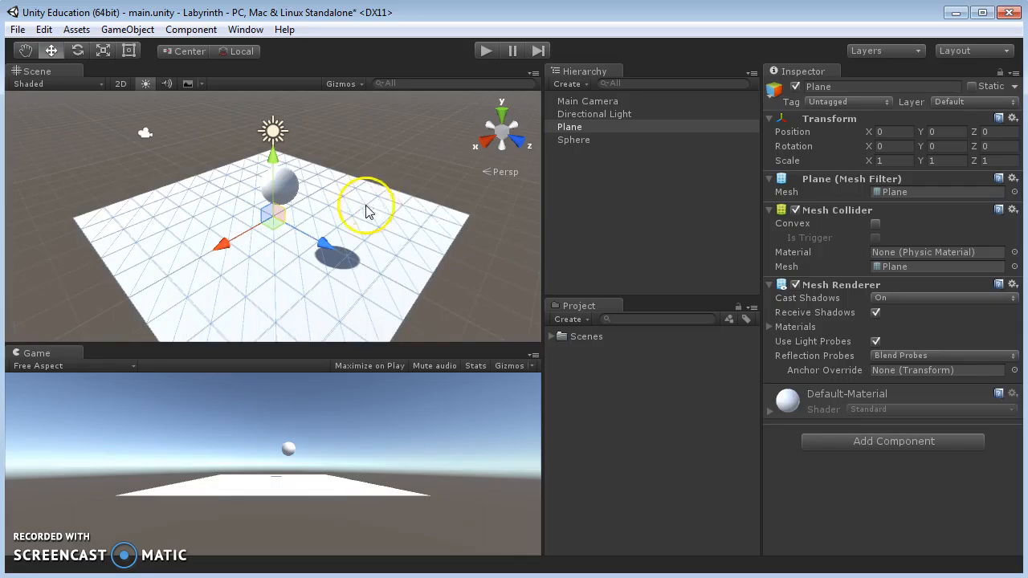
{"action": "scroll", "coordinate": [346, 227], "scroll_direction": "up", "scroll_amount": 4}
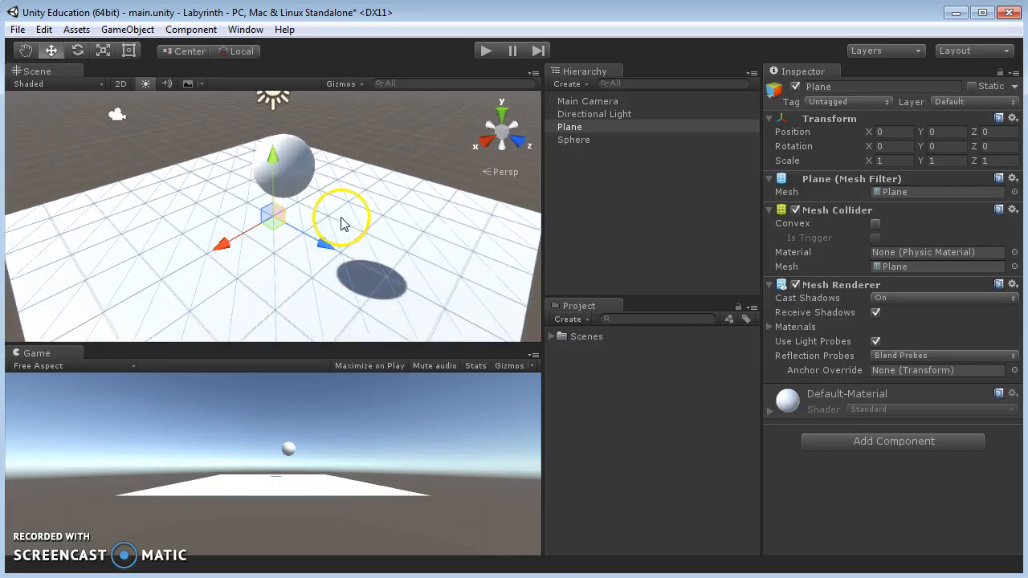
{"action": "scroll", "coordinate": [335, 239], "scroll_direction": "down", "scroll_amount": 3}
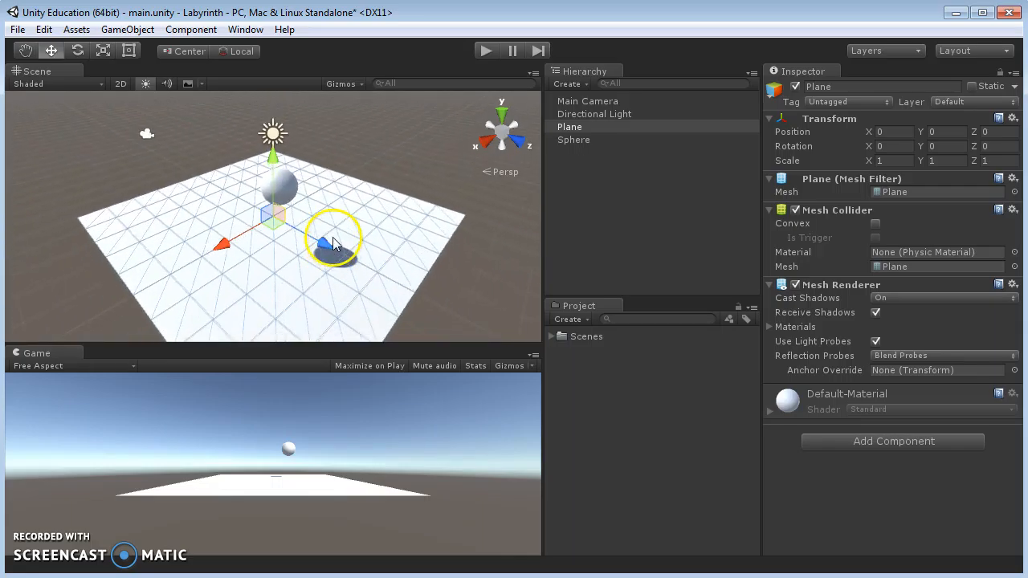
Step: Reposition the sphere above the plane with the Move tool to about X 1.29, Y 2.2, Z 1.1
{"action": "key", "text": "q"}
{"action": "left_click_drag", "start_coordinate": [333, 237], "coordinate": [308, 216]}
{"action": "key", "text": "w"}
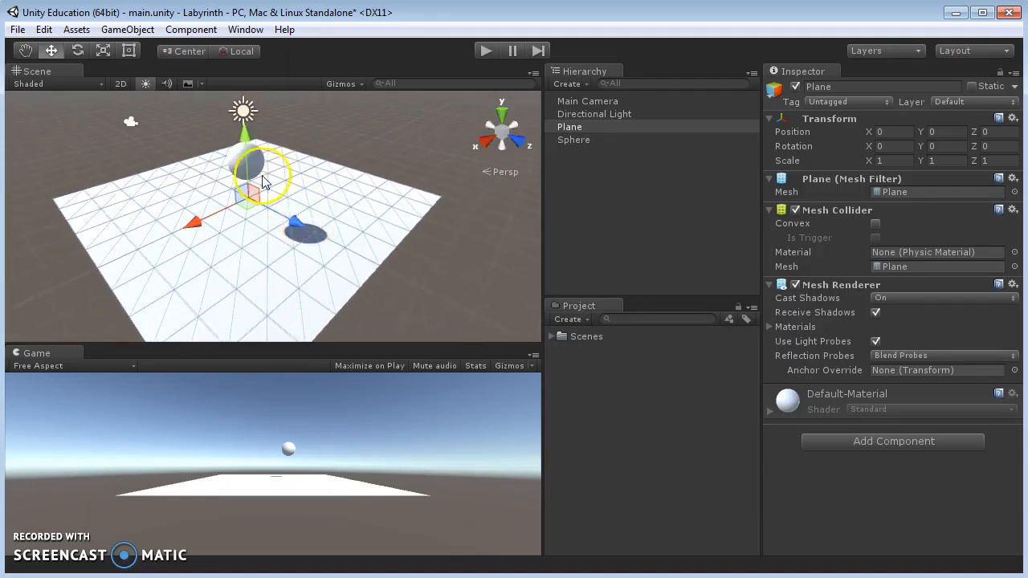
{"action": "left_click", "coordinate": [249, 170]}
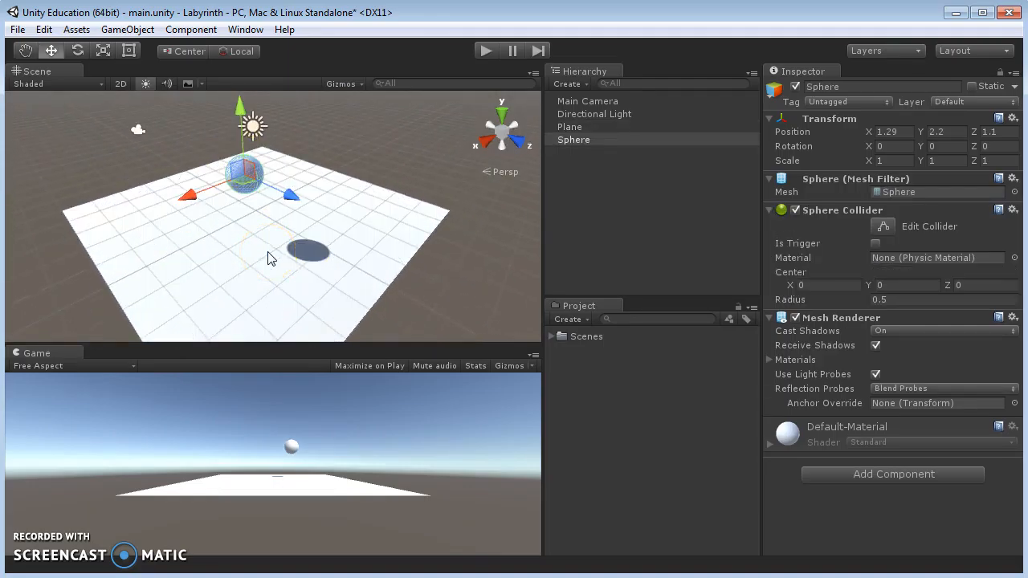